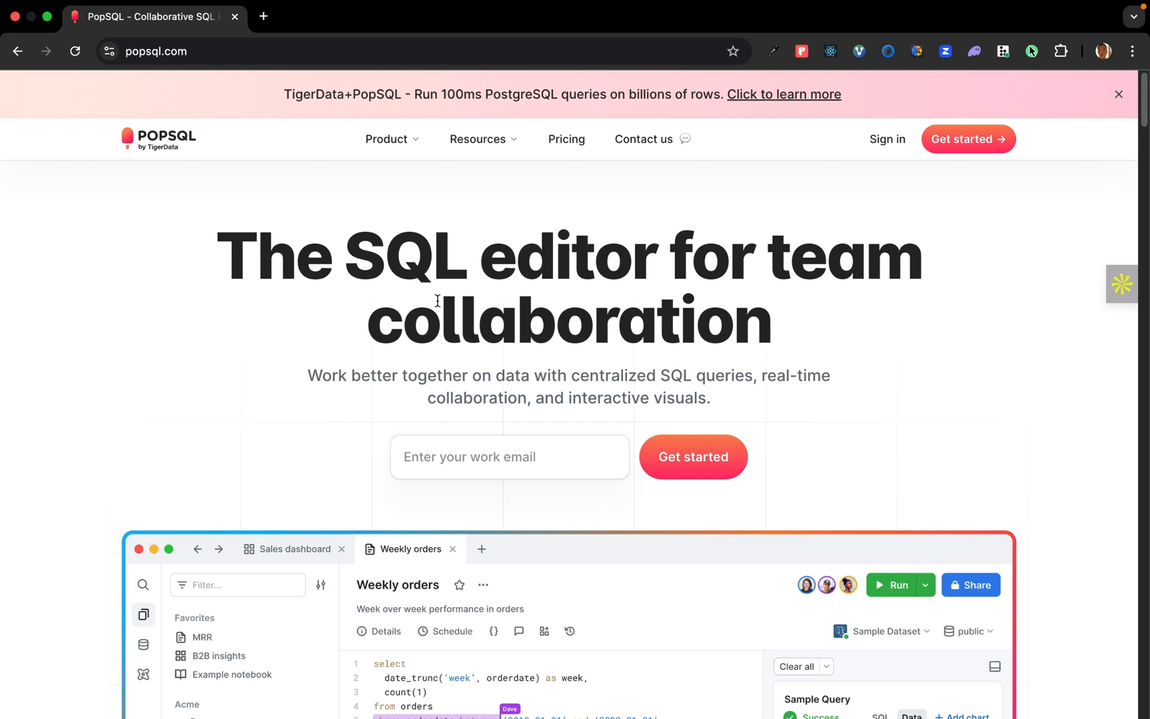
- Look through the PopSQL home page, including its editor preview and customer section
{"action": "scroll", "coordinate": [437, 300], "scroll_direction": "down", "scroll_amount": 5}
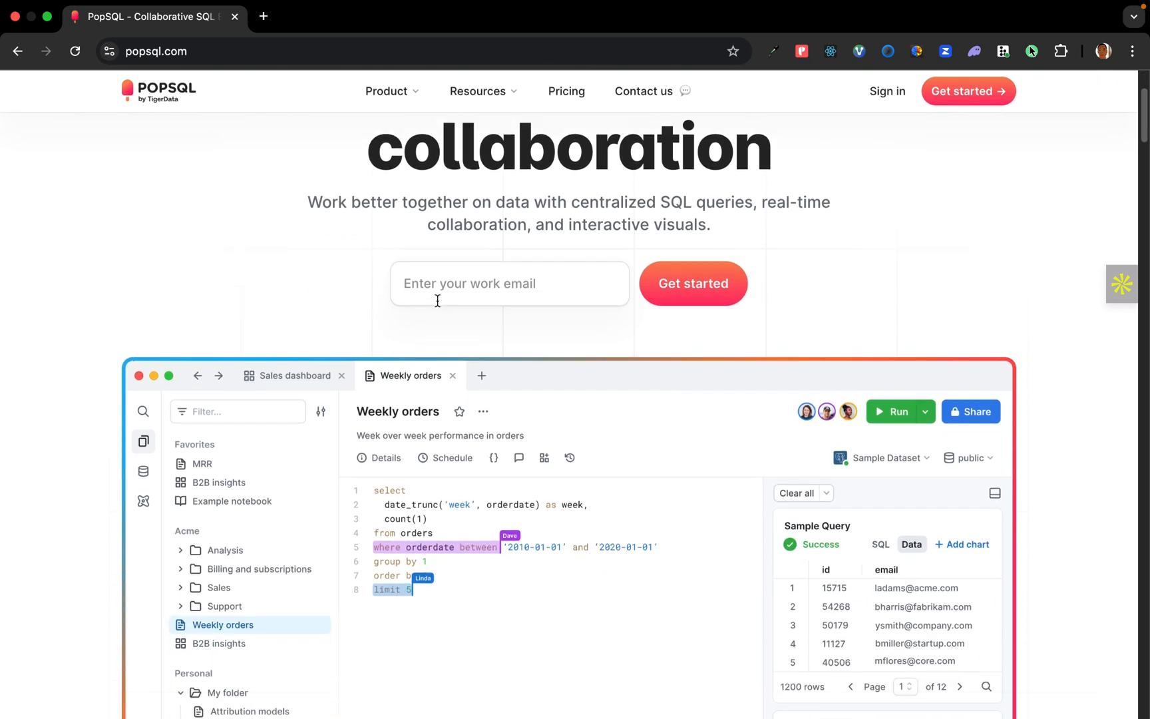
{"action": "scroll", "coordinate": [437, 301], "scroll_direction": "down", "scroll_amount": 6}
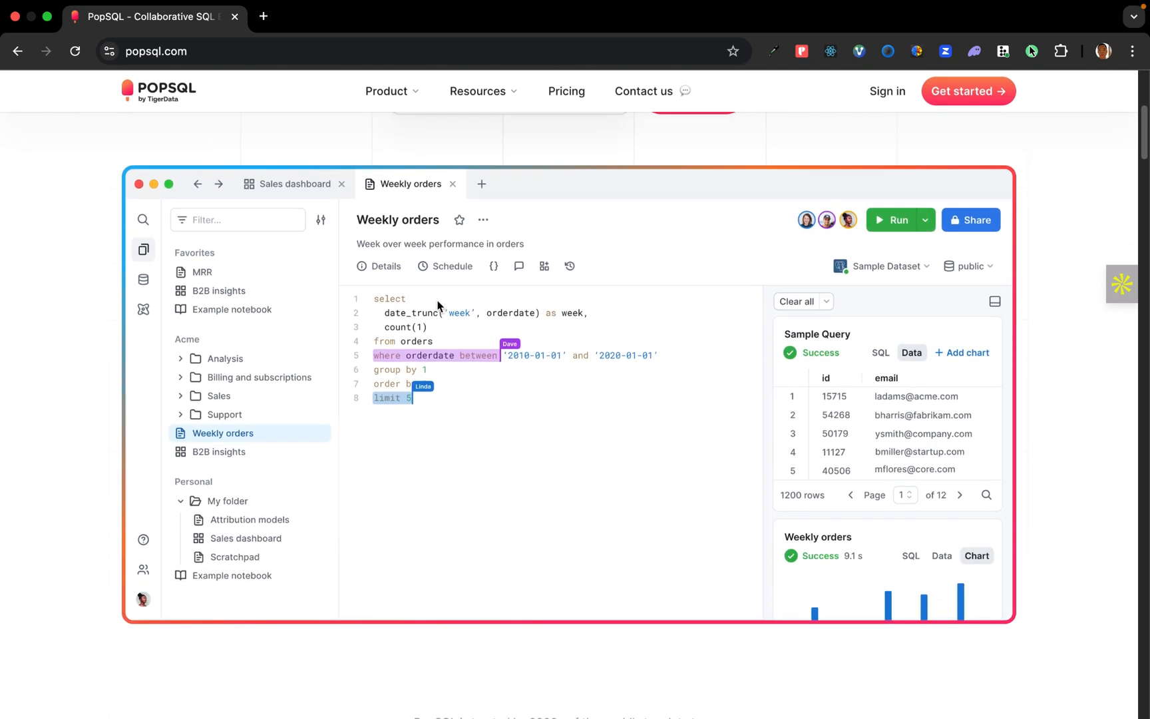
{"action": "scroll", "coordinate": [437, 306], "scroll_direction": "down", "scroll_amount": 12}
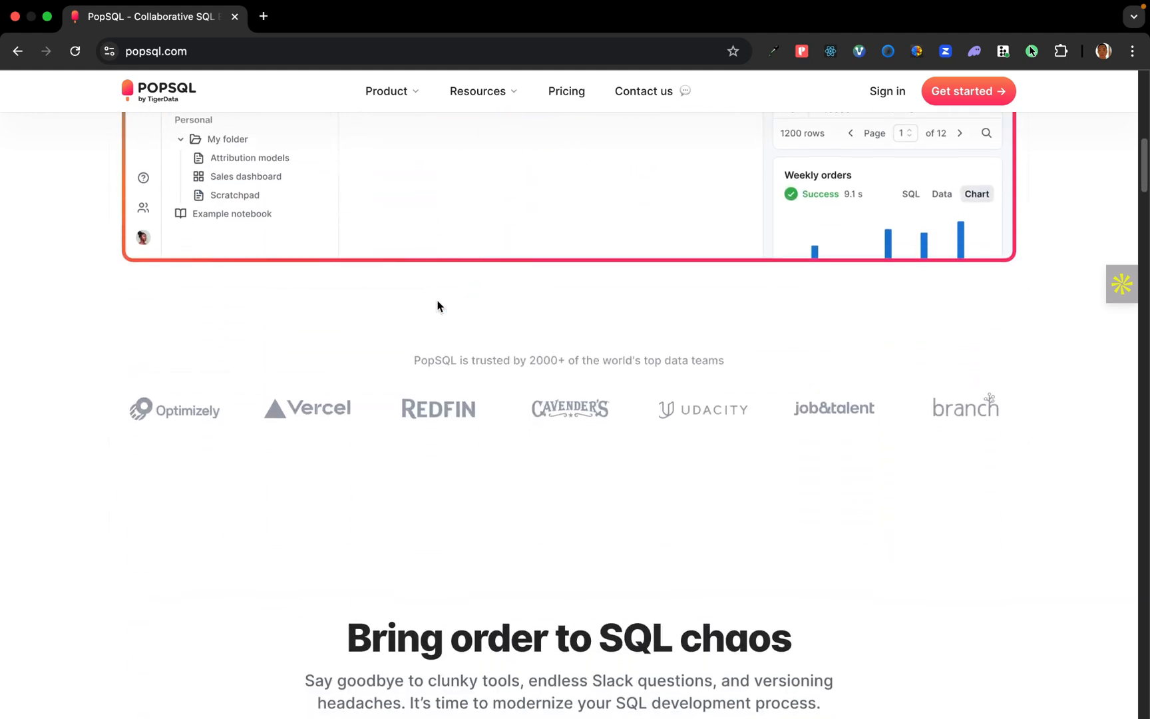
{"action": "scroll", "coordinate": [437, 306], "scroll_direction": "down", "scroll_amount": 16}
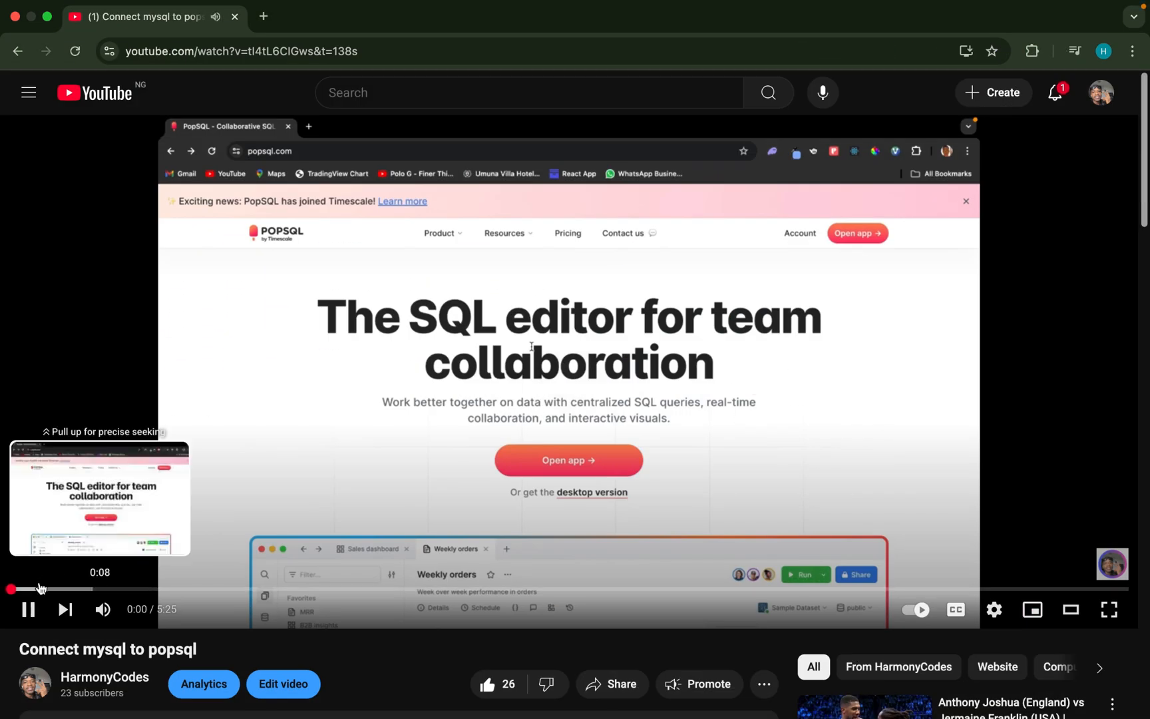
- Look over the "Connect mysql to popsql" video page and browse the YouTube channel's list of uploaded videos
{"action": "scroll", "coordinate": [262, 509], "scroll_direction": "down", "scroll_amount": 3}
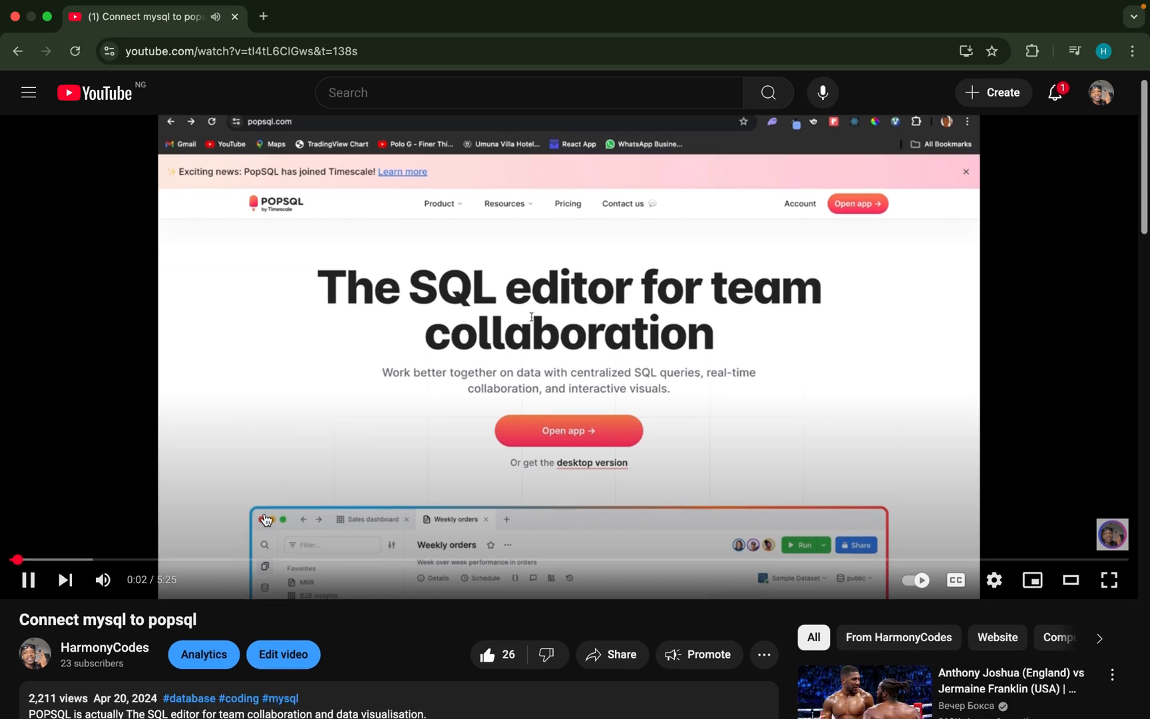
{"action": "left_click_drag", "start_coordinate": [197, 459], "coordinate": [120, 464]}
{"action": "scroll", "coordinate": [252, 372], "scroll_direction": "up", "scroll_amount": 3}
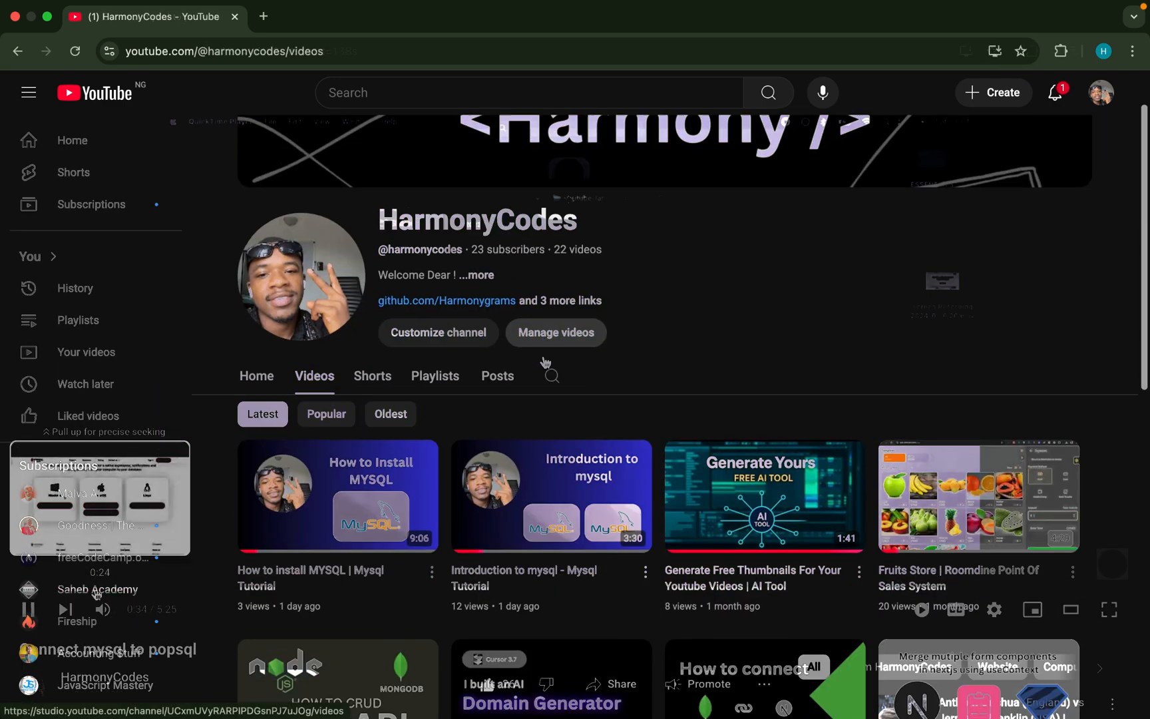
{"action": "scroll", "coordinate": [545, 362], "scroll_direction": "down", "scroll_amount": 1}
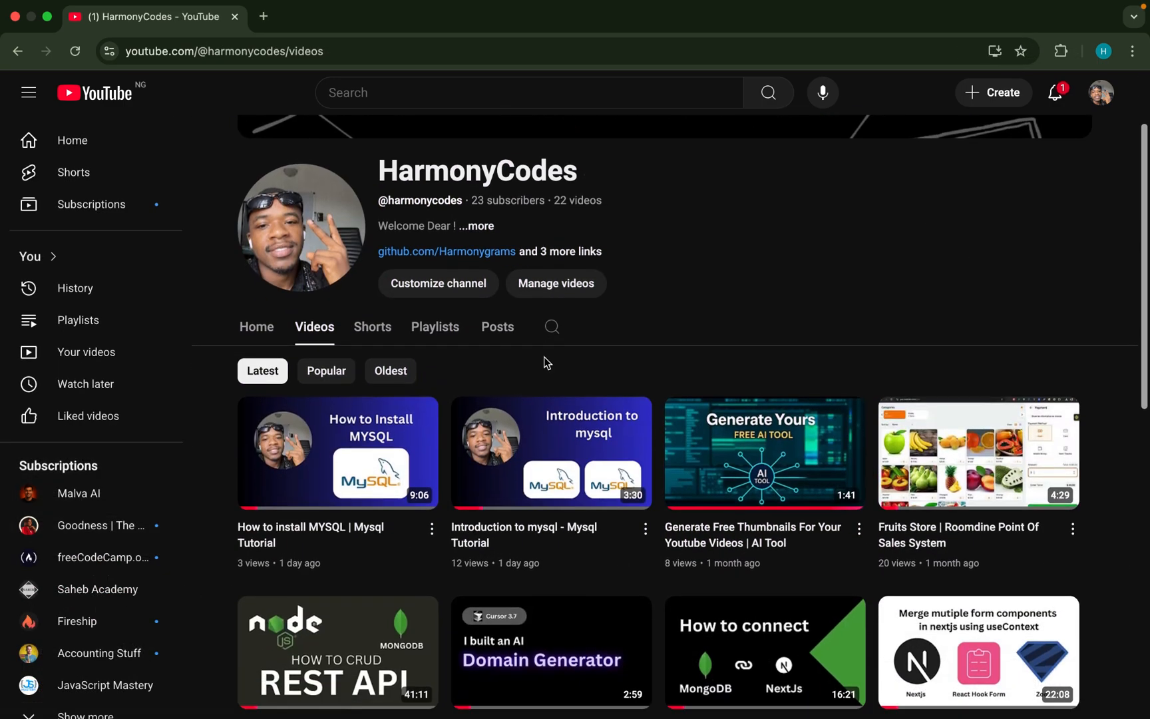
{"action": "scroll", "coordinate": [544, 362], "scroll_direction": "down", "scroll_amount": 3}
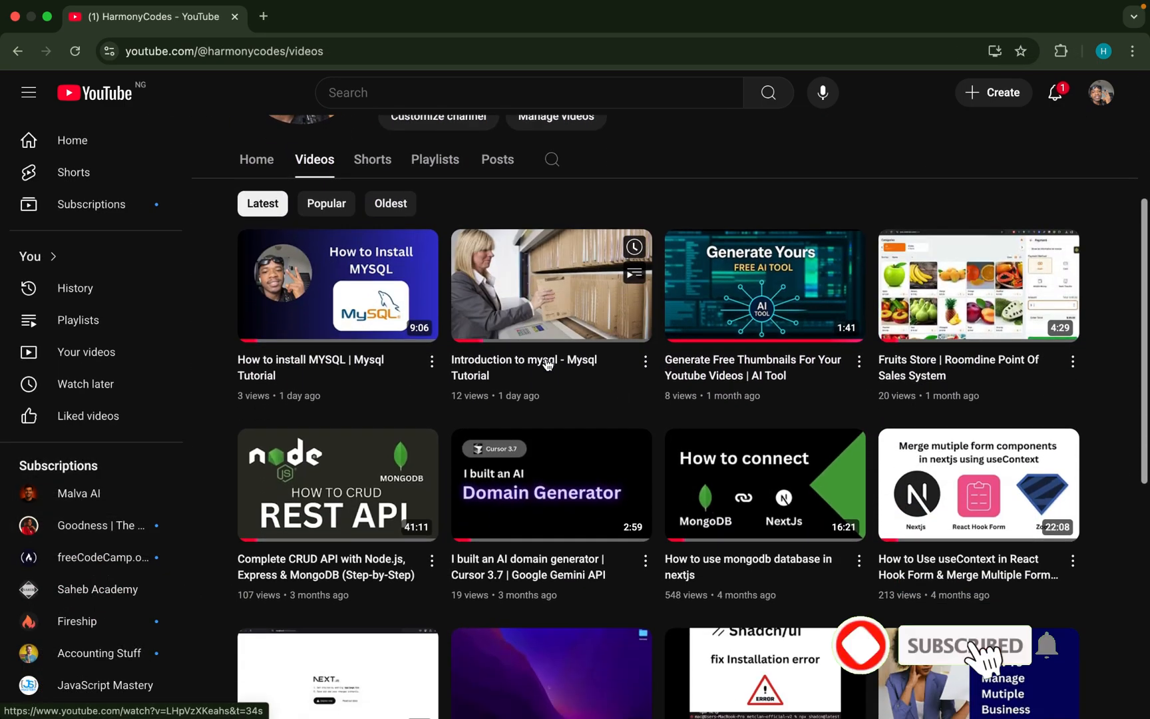
{"action": "scroll", "coordinate": [545, 390], "scroll_direction": "up", "scroll_amount": 2}
{"action": "scroll", "coordinate": [545, 390], "scroll_direction": "down", "scroll_amount": 3}
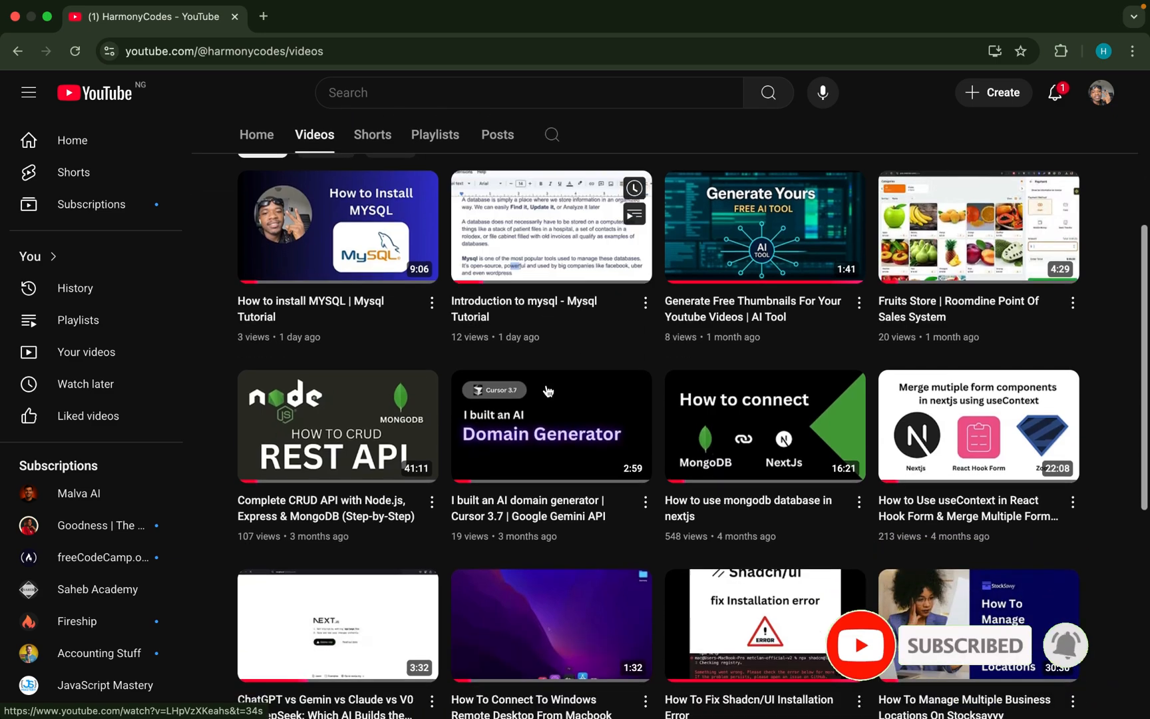
{"action": "scroll", "coordinate": [547, 391], "scroll_direction": "down", "scroll_amount": 5}
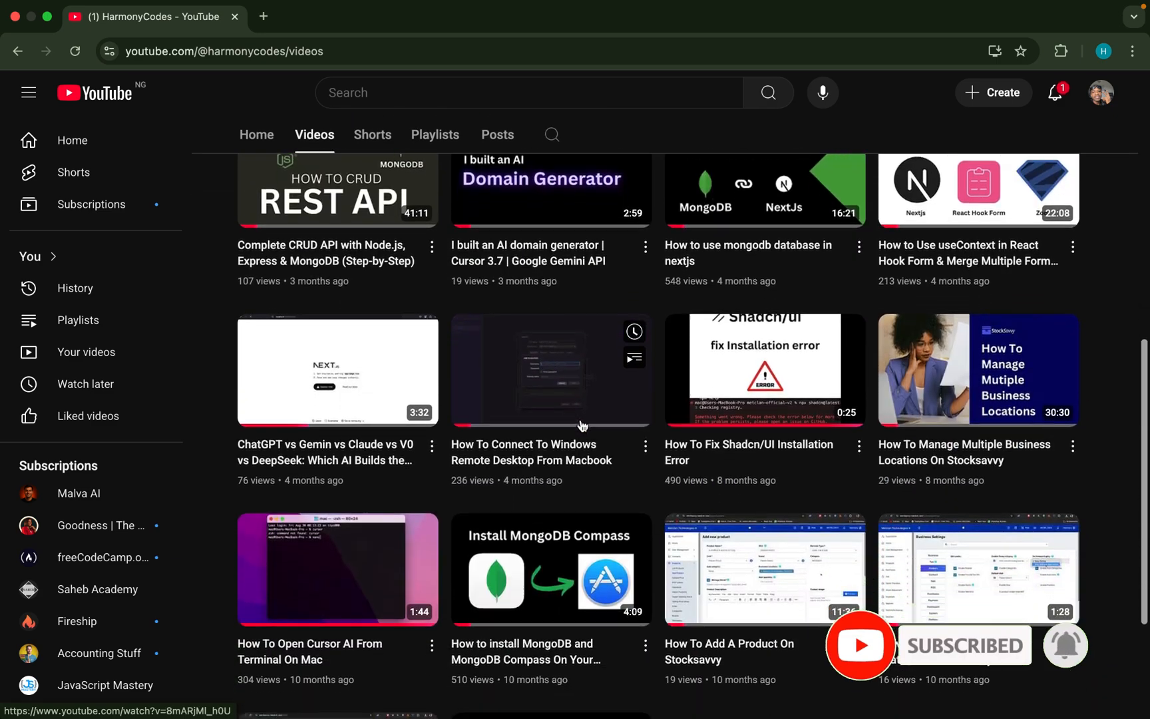
{"action": "scroll", "coordinate": [583, 424], "scroll_direction": "down", "scroll_amount": 1}
{"action": "scroll", "coordinate": [583, 424], "scroll_direction": "up", "scroll_amount": 3}
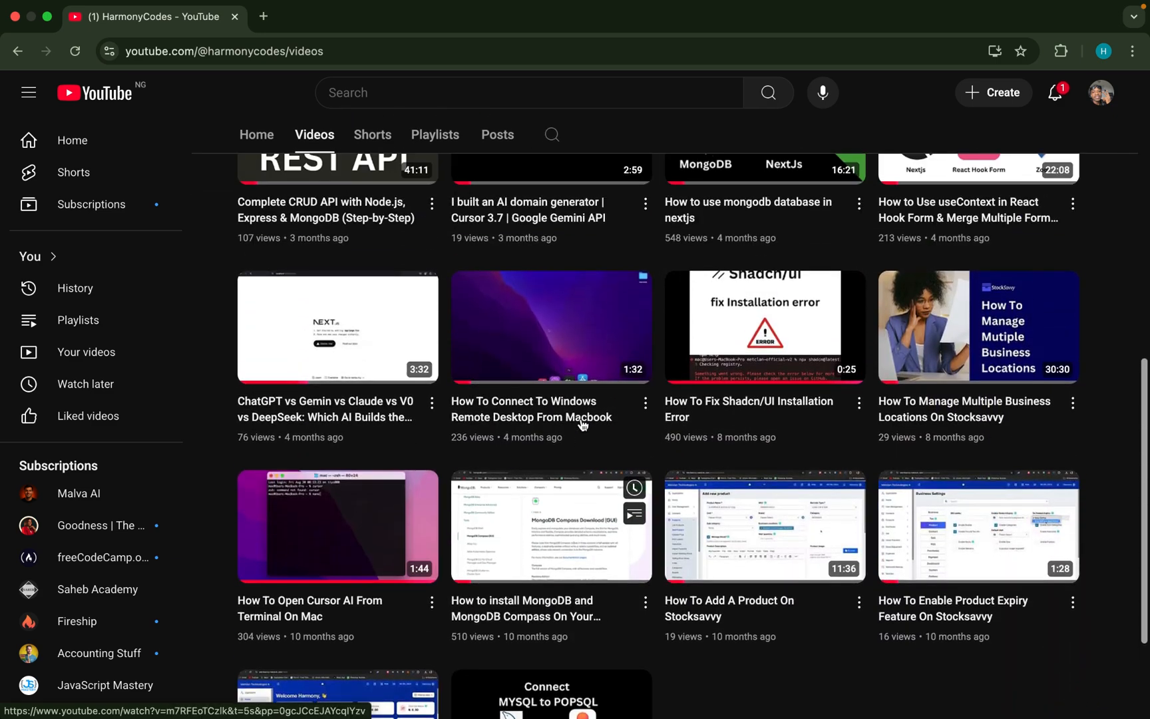
{"action": "scroll", "coordinate": [583, 424], "scroll_direction": "up", "scroll_amount": 9}
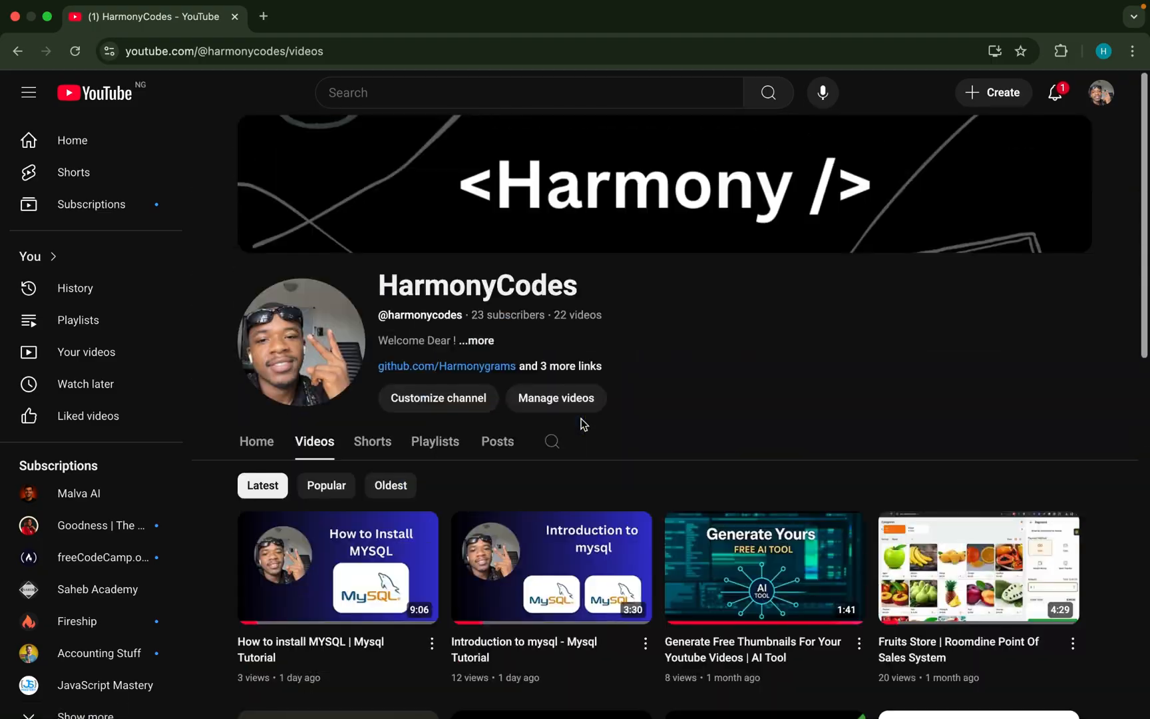
{"action": "scroll", "coordinate": [583, 424], "scroll_direction": "down", "scroll_amount": 4}
{"action": "scroll", "coordinate": [581, 424], "scroll_direction": "down", "scroll_amount": 7}
{"action": "scroll", "coordinate": [582, 423], "scroll_direction": "up", "scroll_amount": 10}
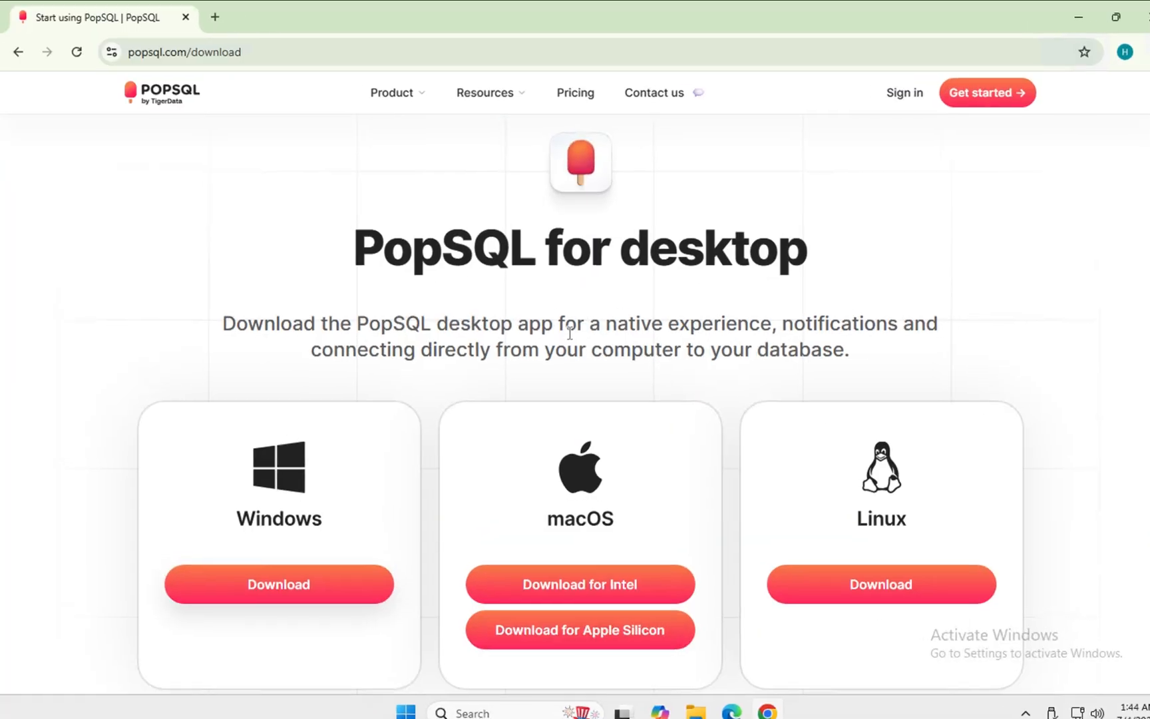
- Download the Windows version of the PopSQL desktop app from popsql.com/download
{"action": "left_click", "coordinate": [262, 52]}
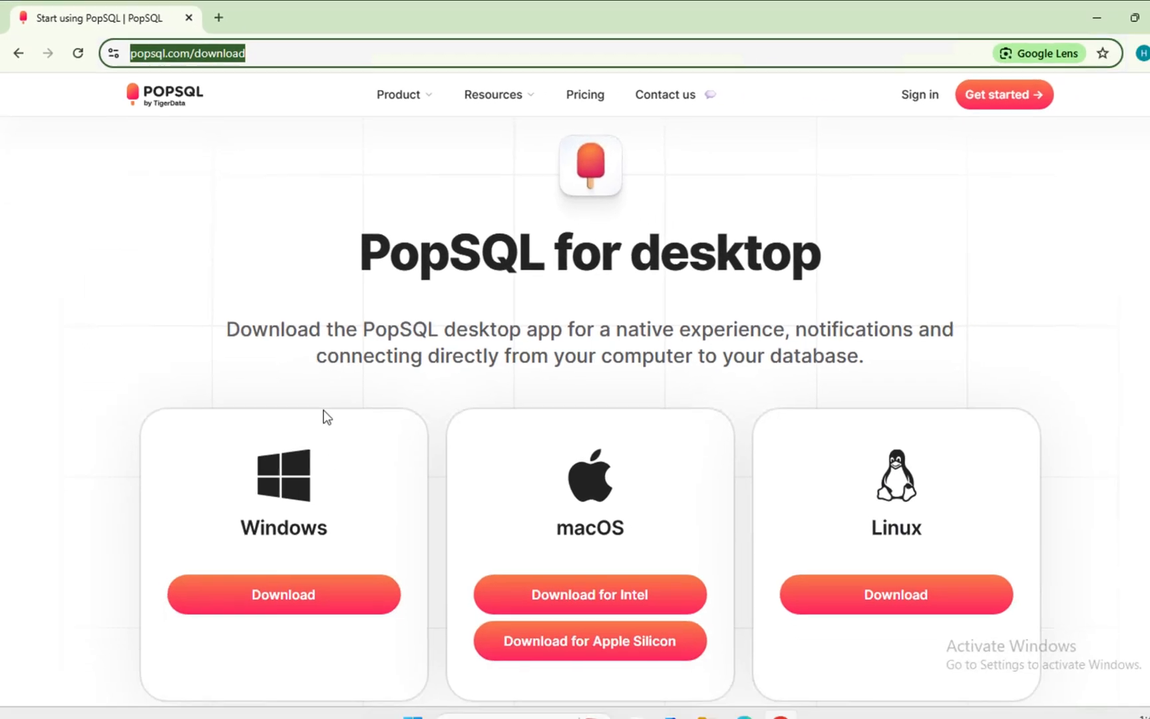
{"action": "scroll", "coordinate": [331, 462], "scroll_direction": "down", "scroll_amount": 1}
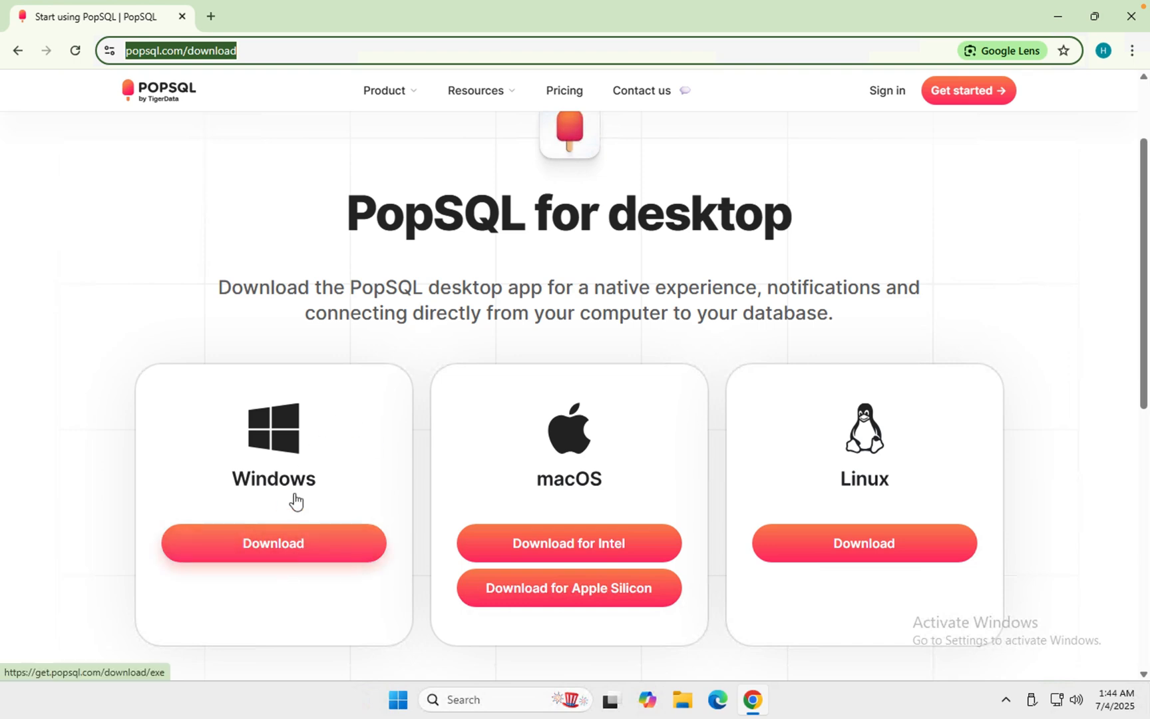
{"action": "left_click", "coordinate": [306, 551]}
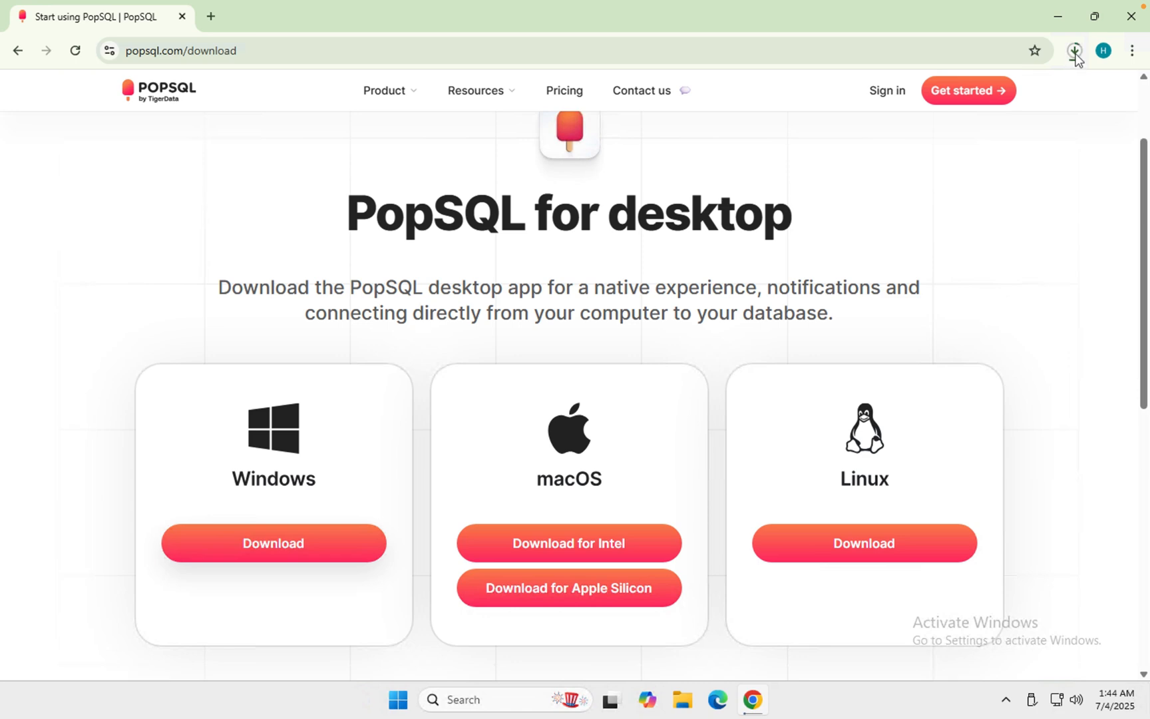
- Locate the downloaded PopSQL-Setup-1.0.134.exe through the download history and run it from its folder
{"action": "left_click", "coordinate": [1074, 53]}
{"action": "left_click", "coordinate": [953, 174]}
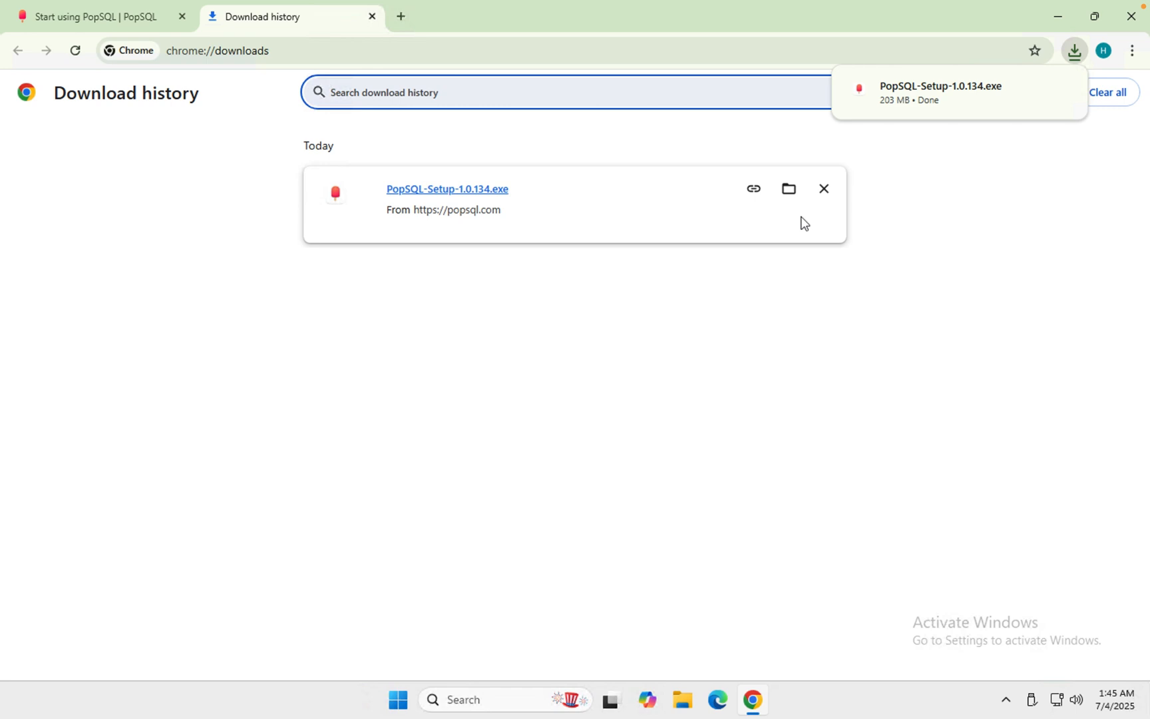
{"action": "left_click", "coordinate": [788, 190]}
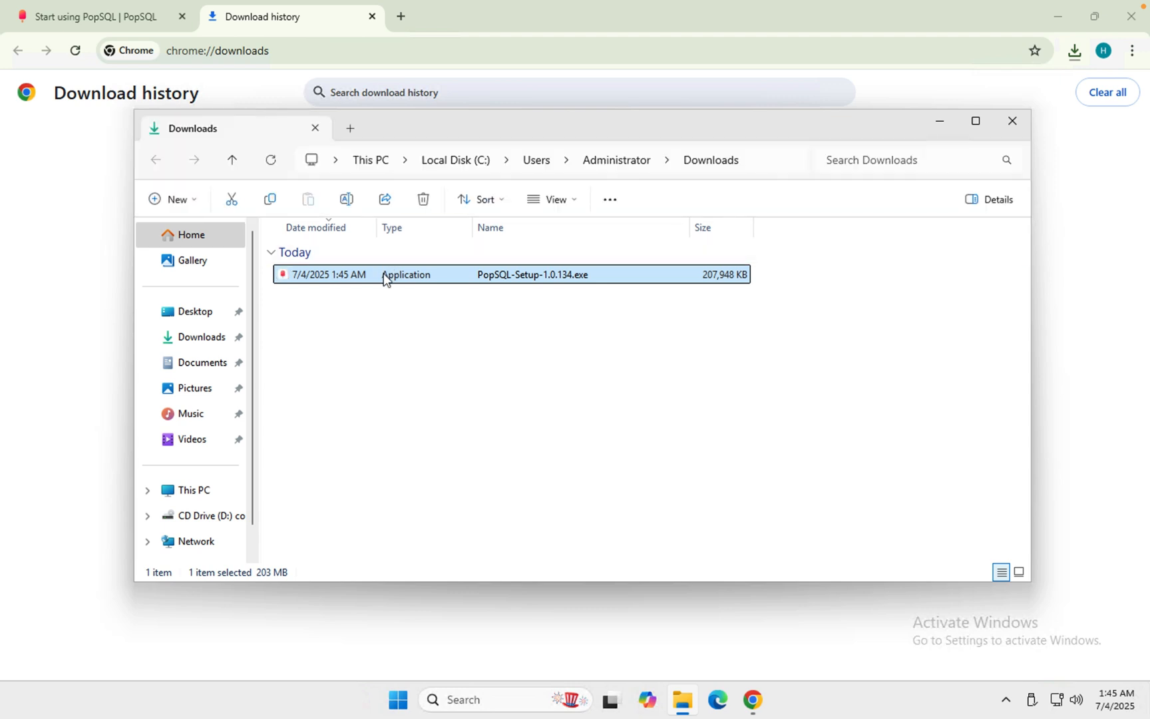
{"action": "double_click", "coordinate": [383, 278]}
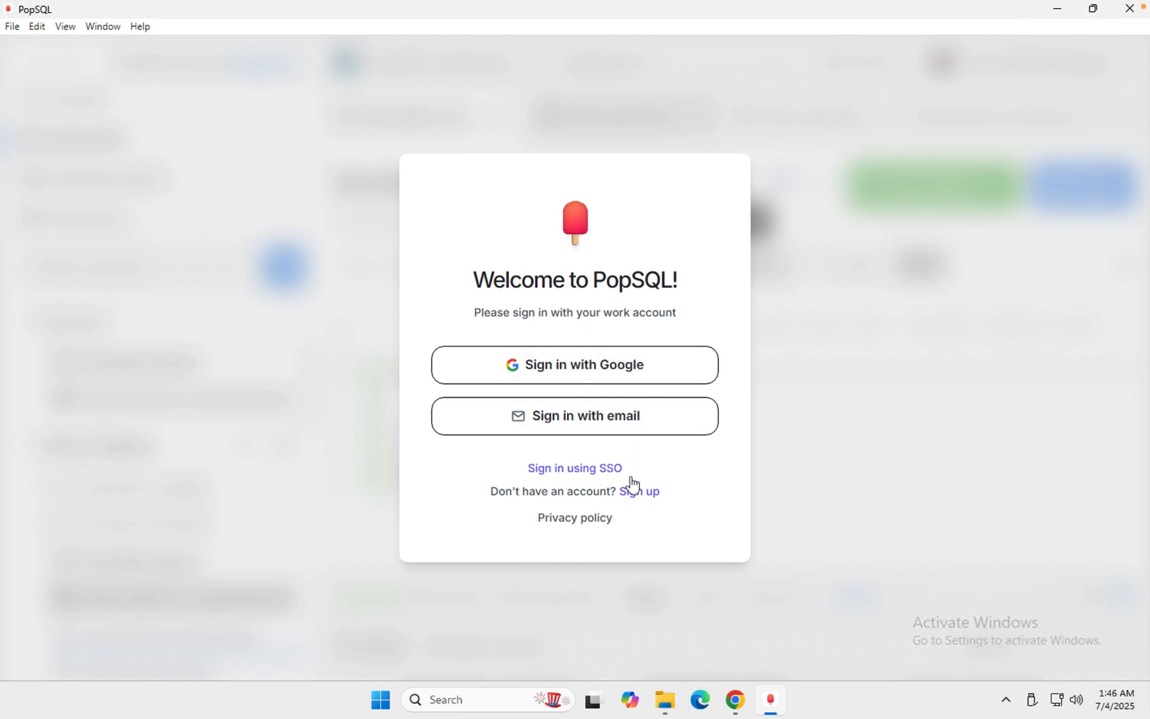
- Choose to sign in to PopSQL with email and fill in the account's email address
{"action": "left_click", "coordinate": [603, 426]}
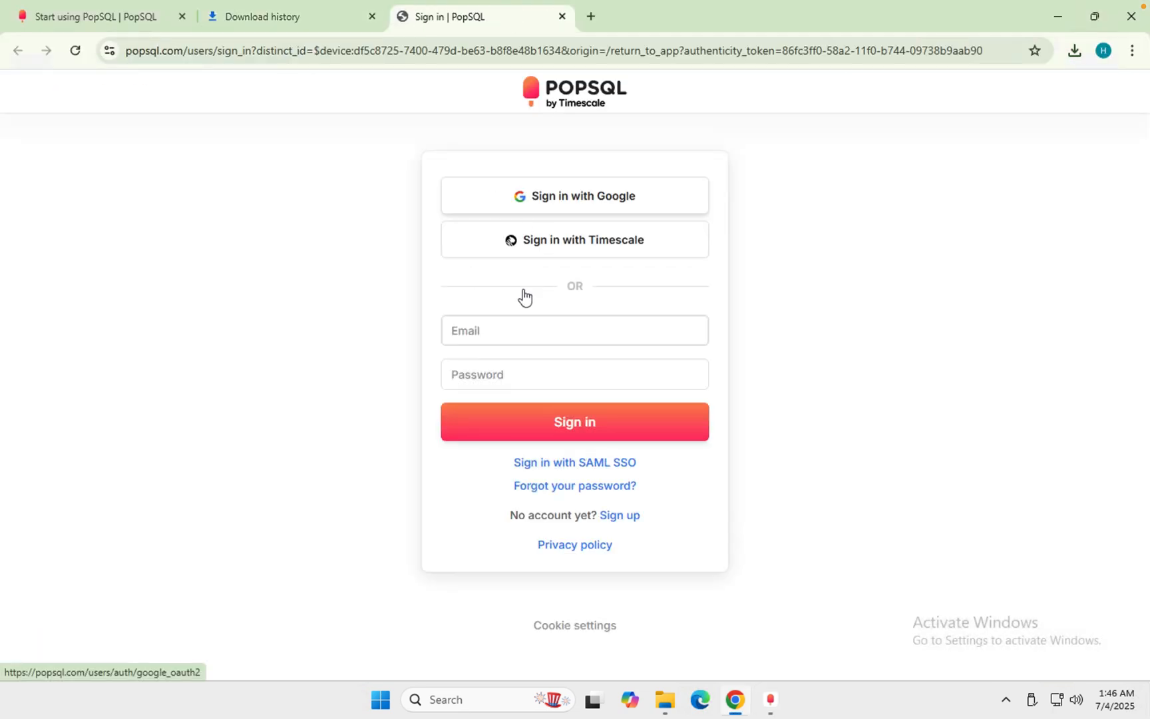
{"action": "left_click", "coordinate": [515, 322]}
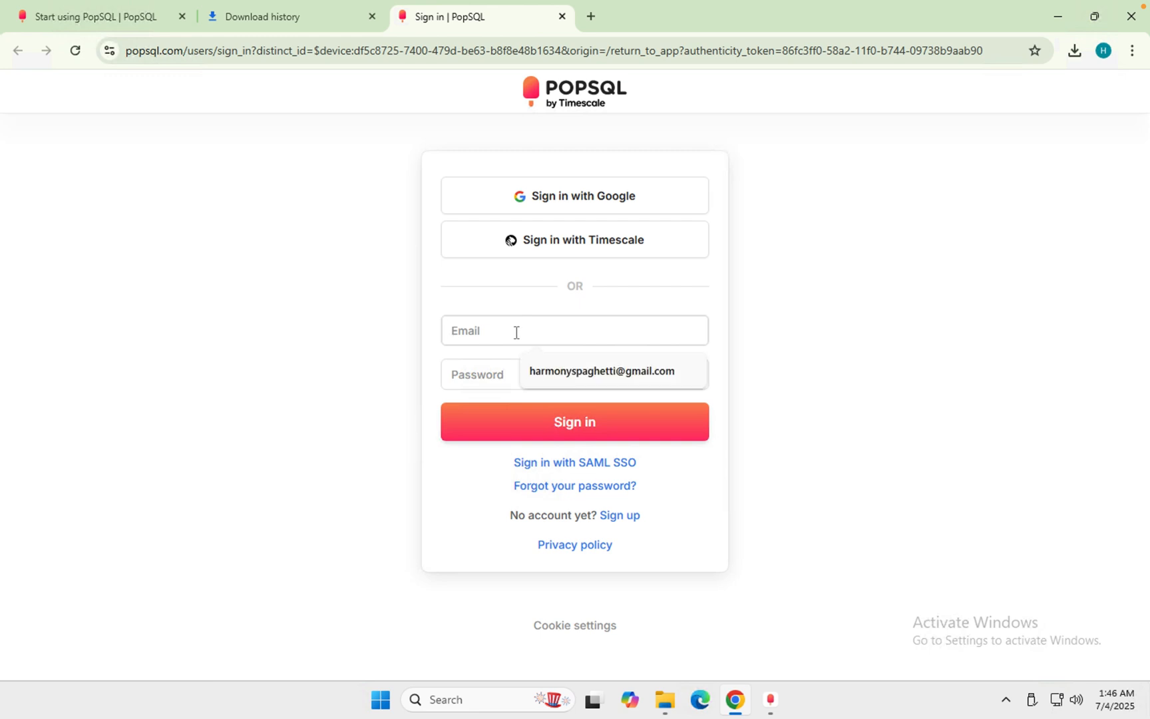
{"action": "type", "text": "HAR"}
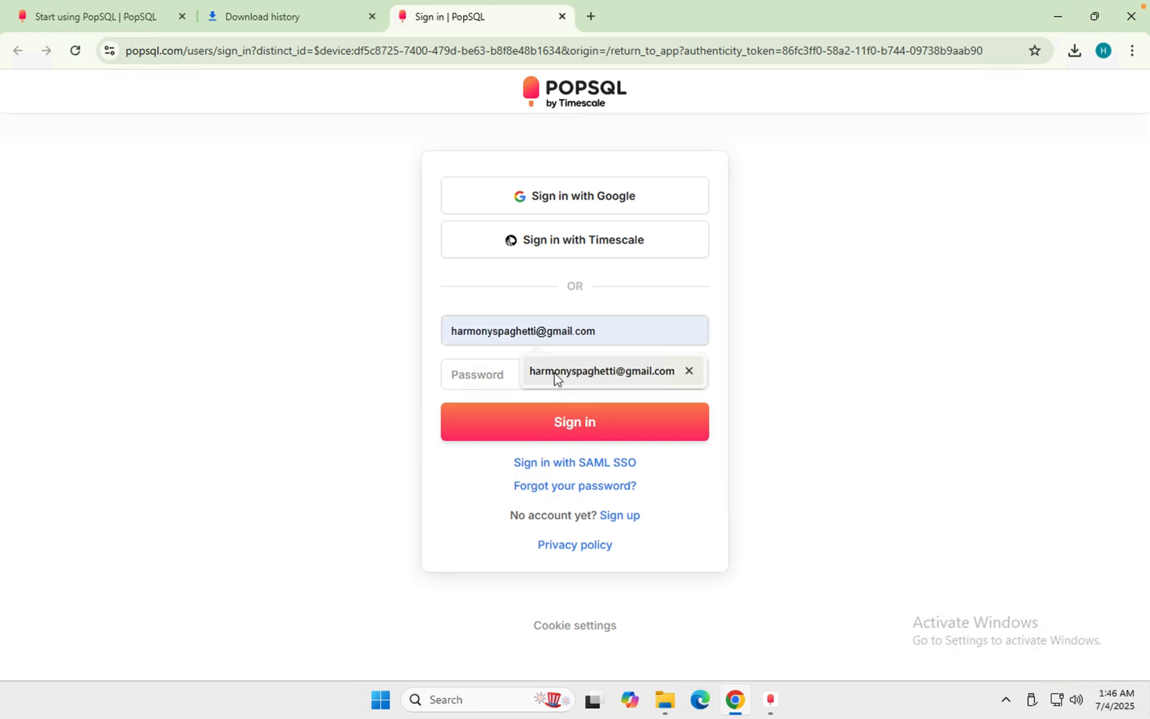
{"action": "left_click", "coordinate": [533, 376]}
- Enter the account password, sign in, and return to the PopSQL desktop app
{"action": "left_click", "coordinate": [524, 374]}
{"action": "type", "text": "h"}
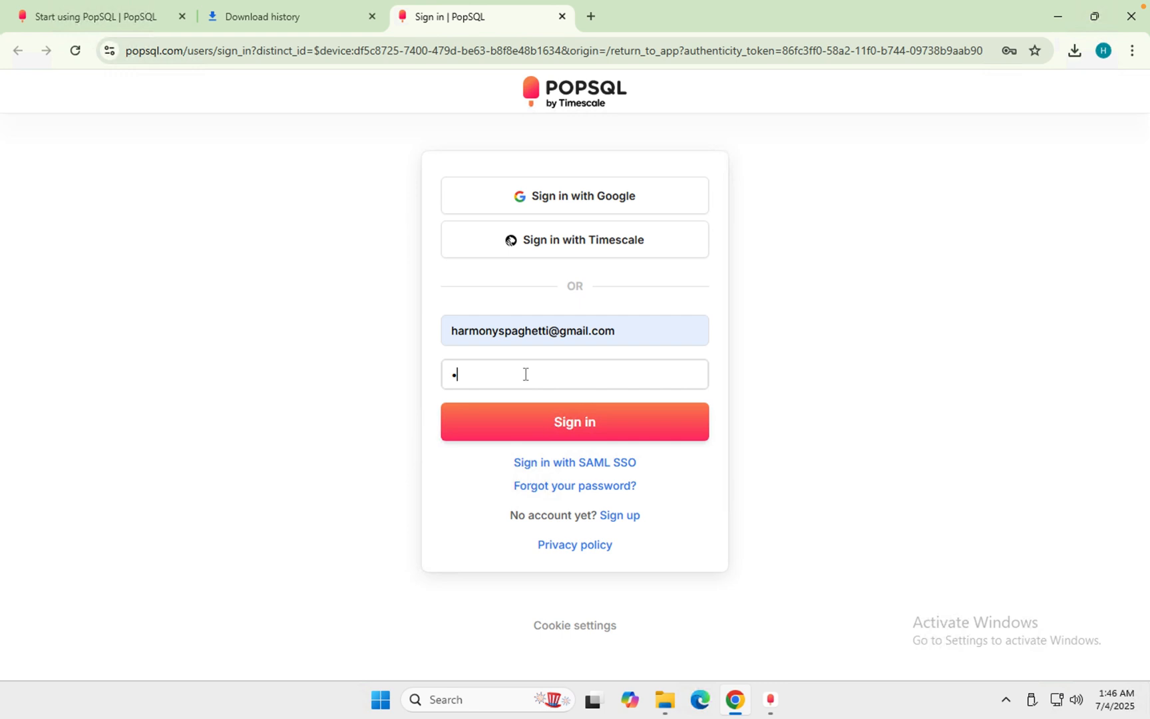
{"action": "key", "text": "BackSpace"}
{"action": "type", "text": "*********"}
{"action": "left_click", "coordinate": [569, 434]}
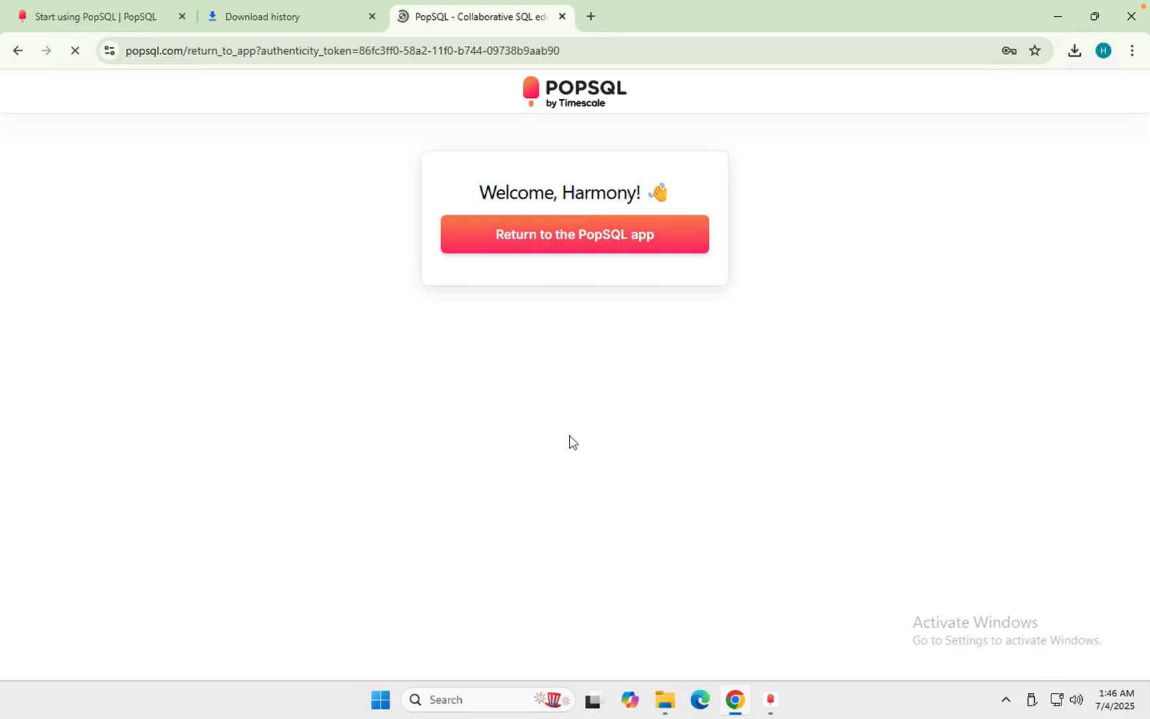
{"action": "left_click", "coordinate": [631, 250]}
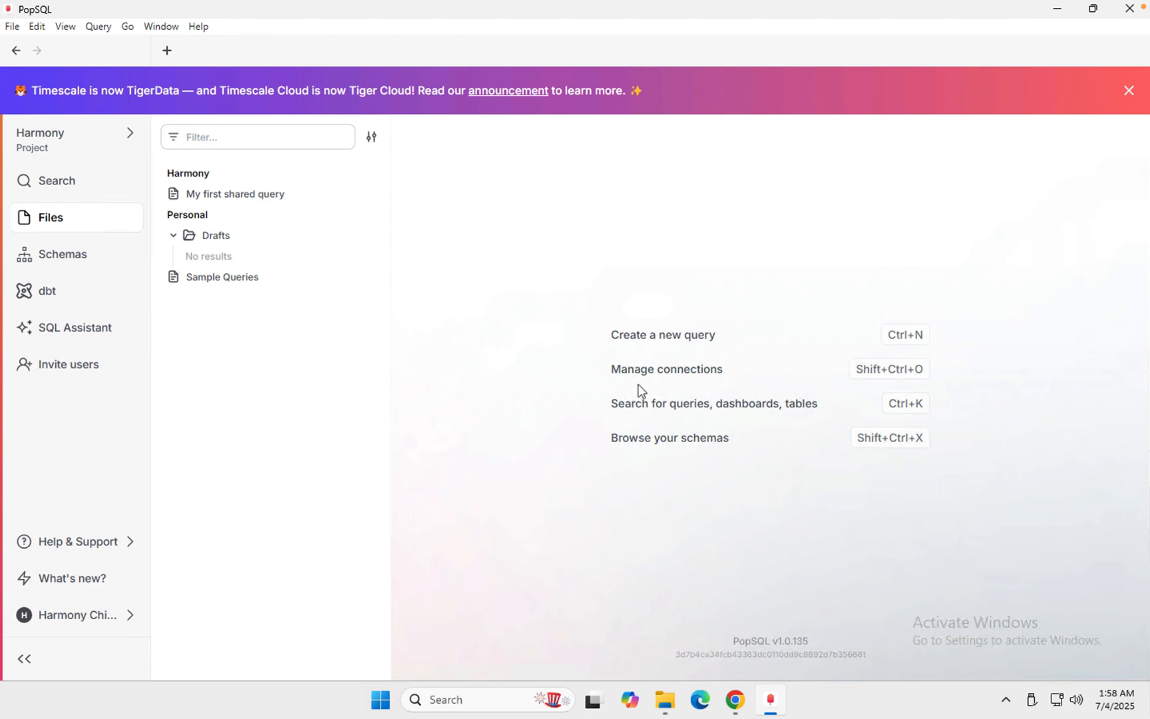
- Open the Connections preferences and start a new connection of type MySQL
{"action": "left_click", "coordinate": [119, 626]}
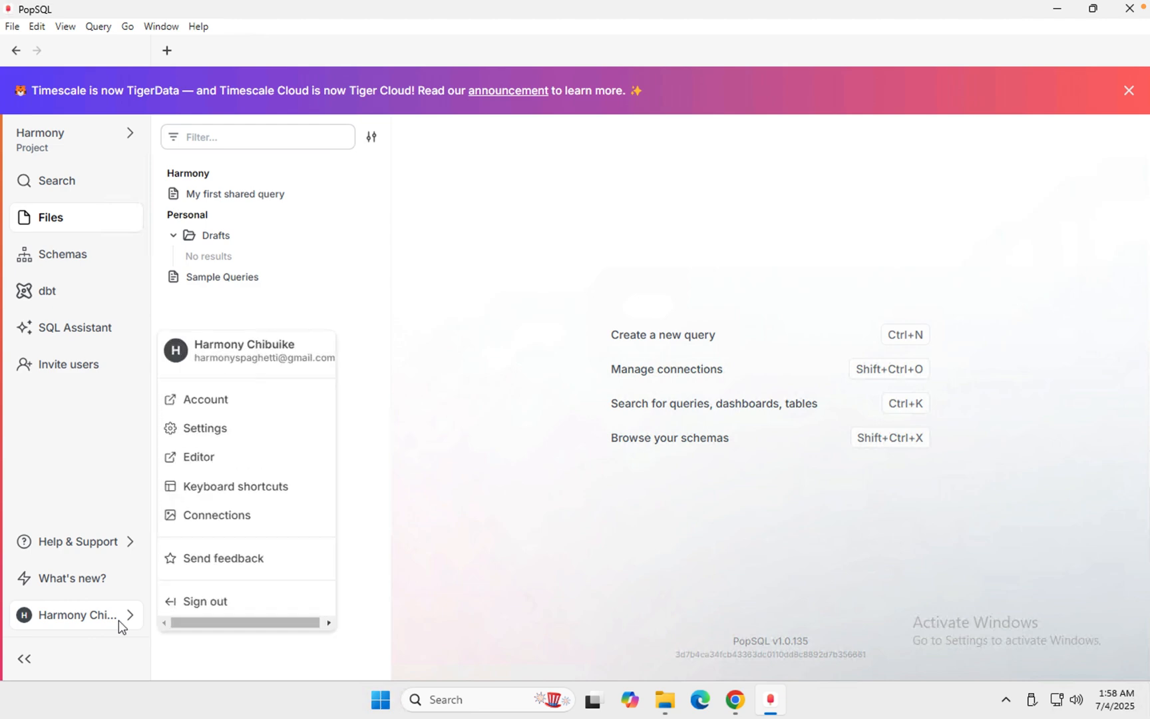
{"action": "left_click", "coordinate": [233, 519]}
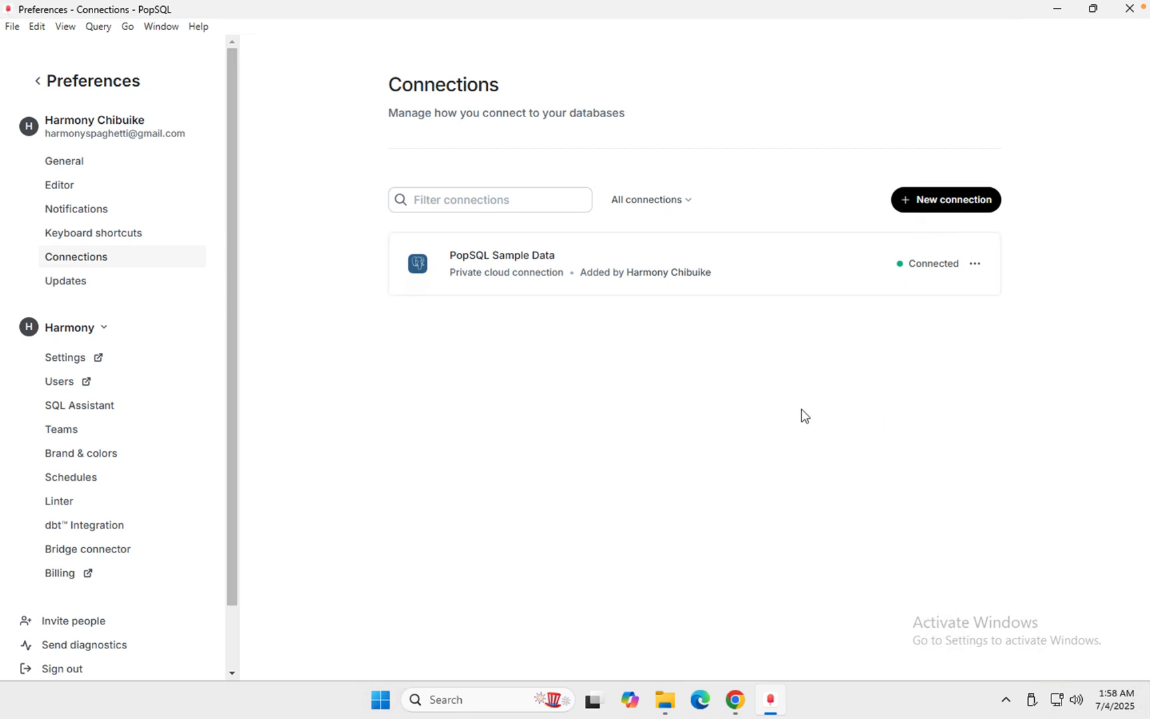
{"action": "left_click", "coordinate": [951, 198]}
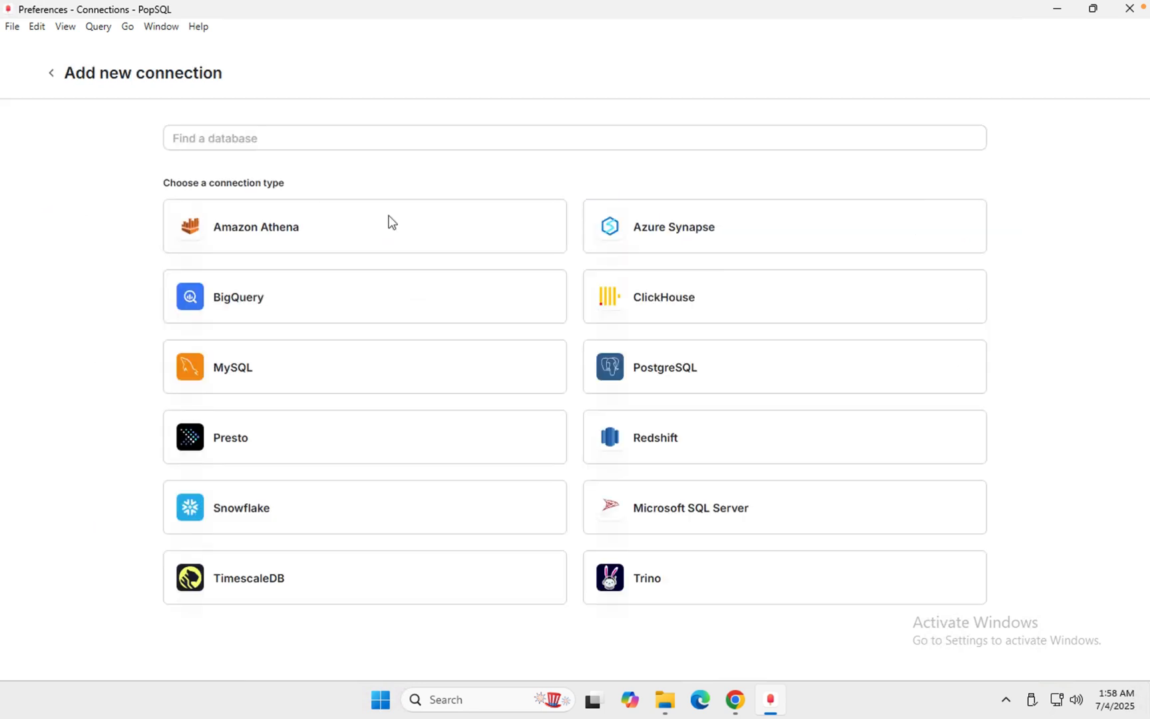
{"action": "left_click", "coordinate": [239, 371]}
- Name the connection mysql and set its hostname to 127.0.0.1
{"action": "left_click", "coordinate": [414, 190]}
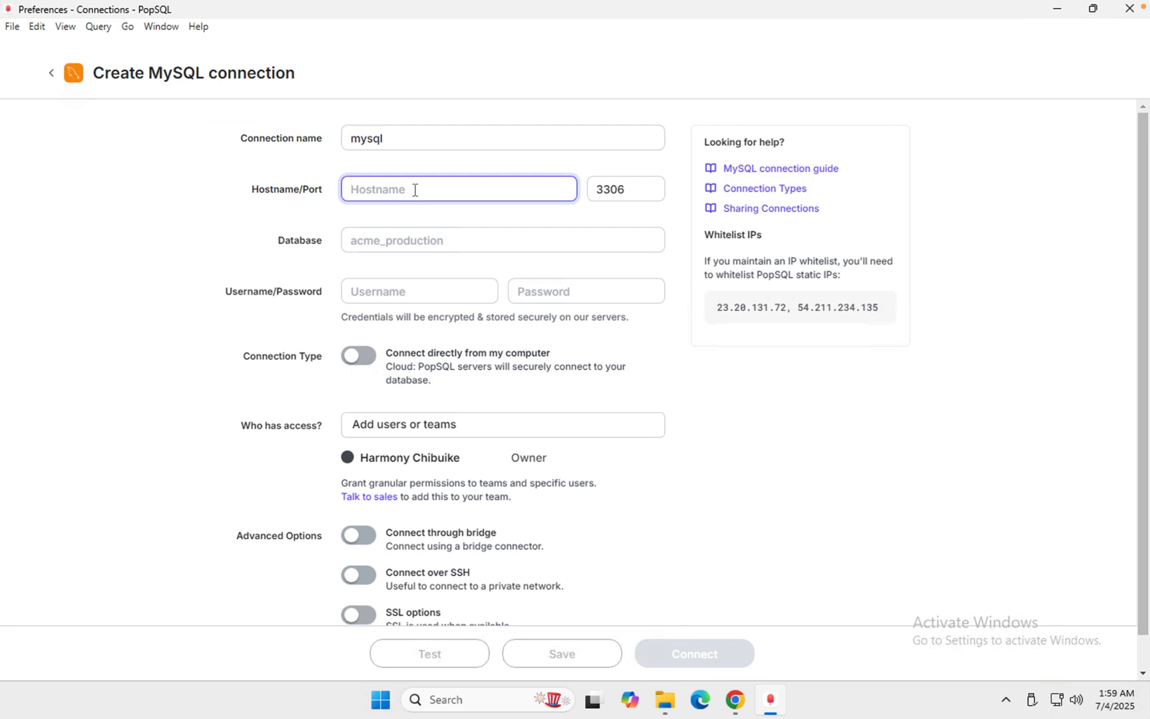
{"action": "type", "text": "127.0.0.1"}
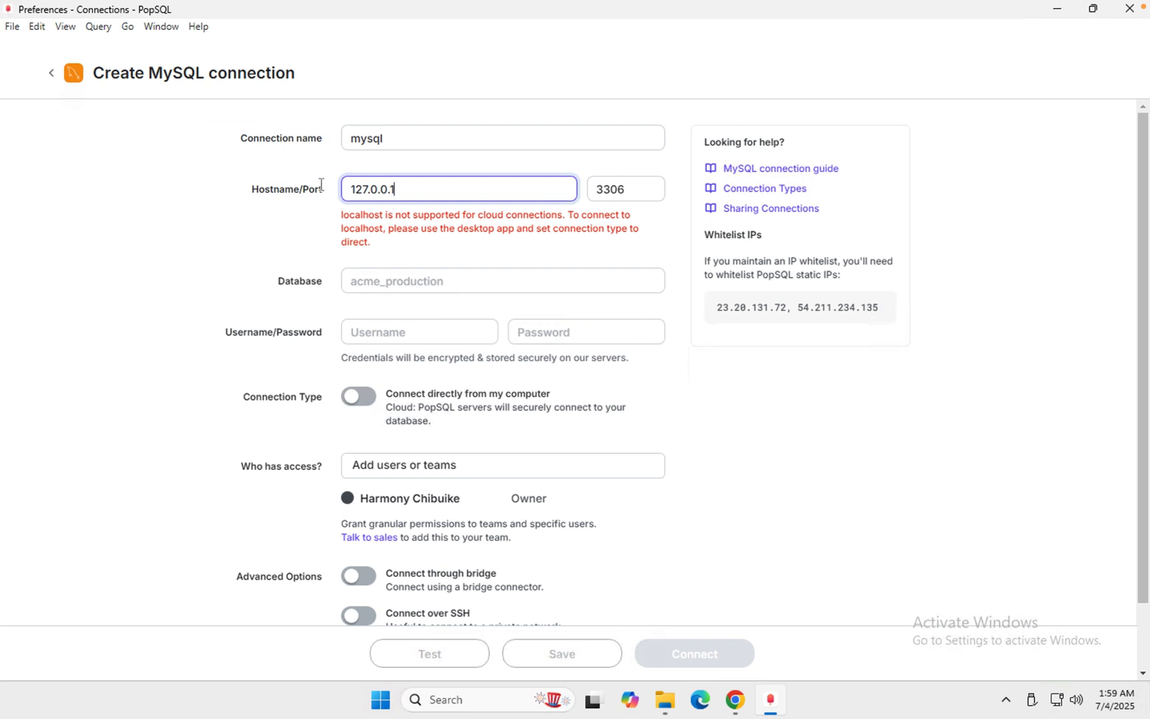
{"action": "key", "text": "ctrl+a"}
- Set the connection's database to sakila in lowercase
{"action": "left_click", "coordinate": [402, 279]}
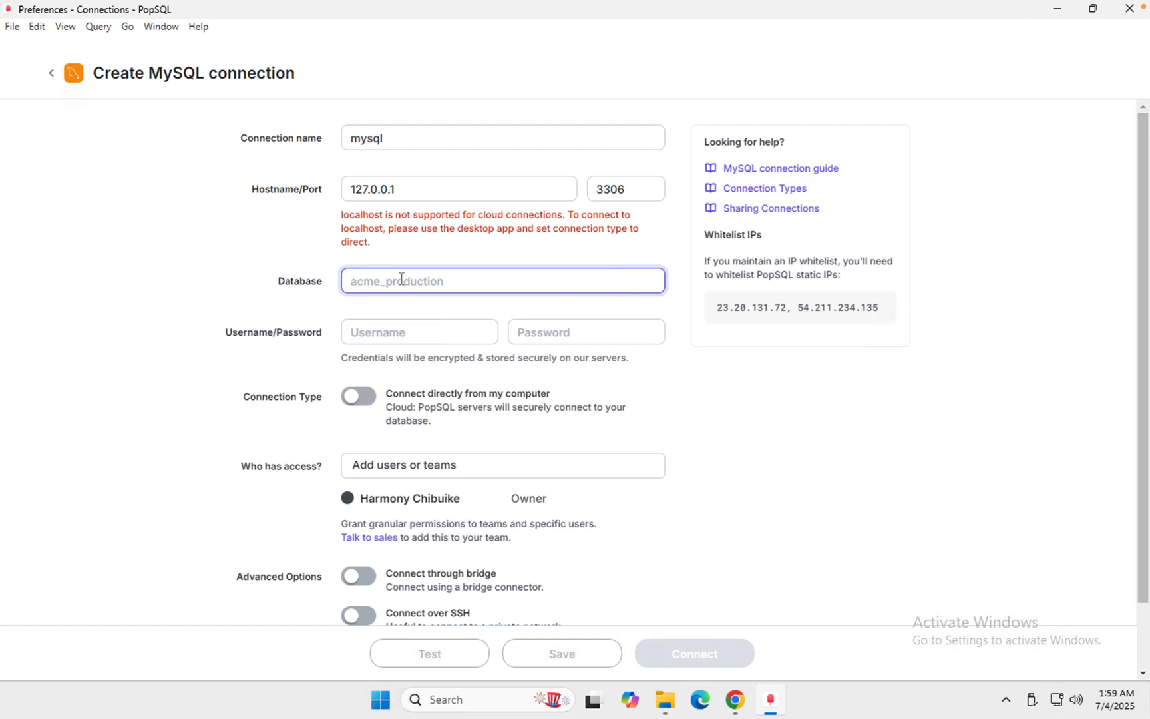
{"action": "type", "text": "SAKI"}
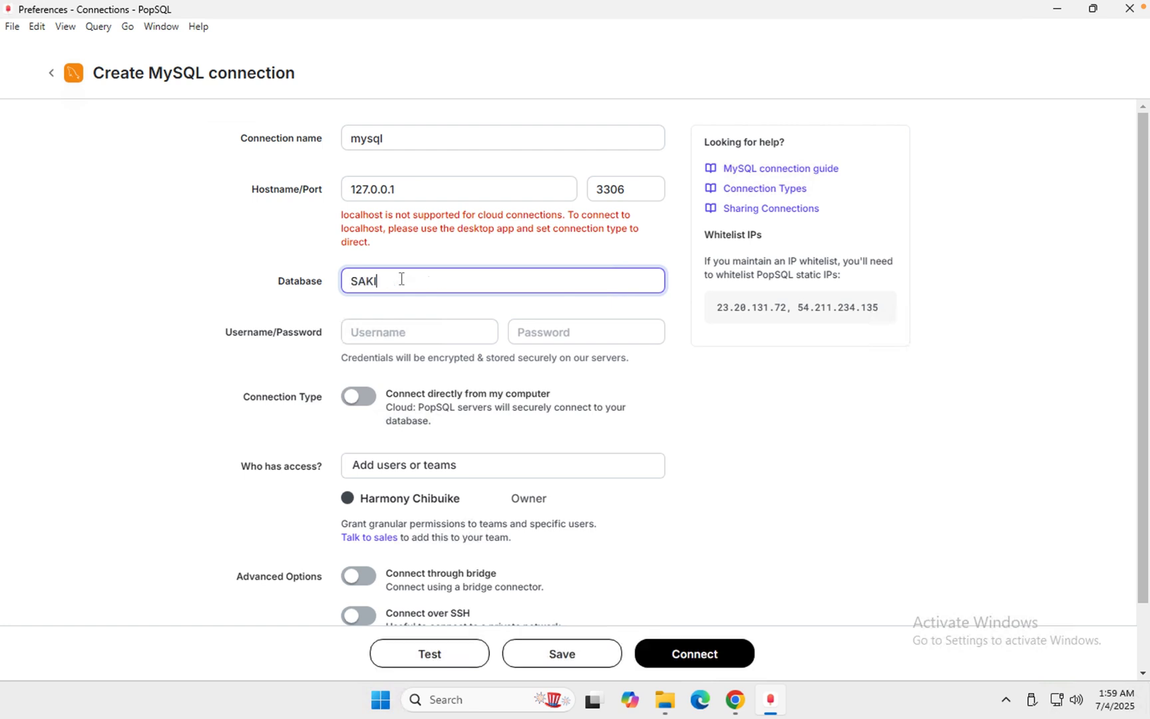
{"action": "type", "text": "L"}
{"action": "key", "text": "BackSpace"}
{"action": "key", "text": "BackSpace"}
{"action": "key", "text": "BackSpace"}
{"action": "key", "text": "BackSpace"}
{"action": "key", "text": "BackSpace"}
{"action": "type", "text": "sakila"}
- Enter the username root and the database password, and enable connecting directly from my computer
{"action": "left_click", "coordinate": [378, 330]}
{"action": "type", "text": "root"}
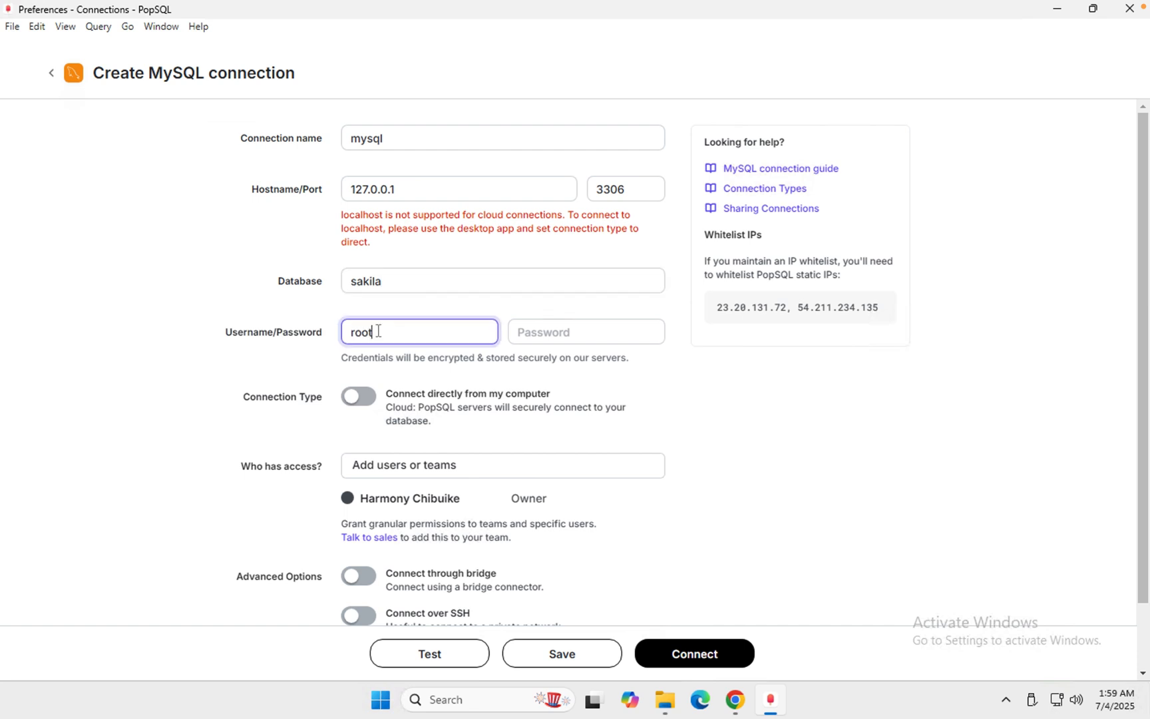
{"action": "key", "text": "Tab"}
{"action": "type", "text": "12345678"}
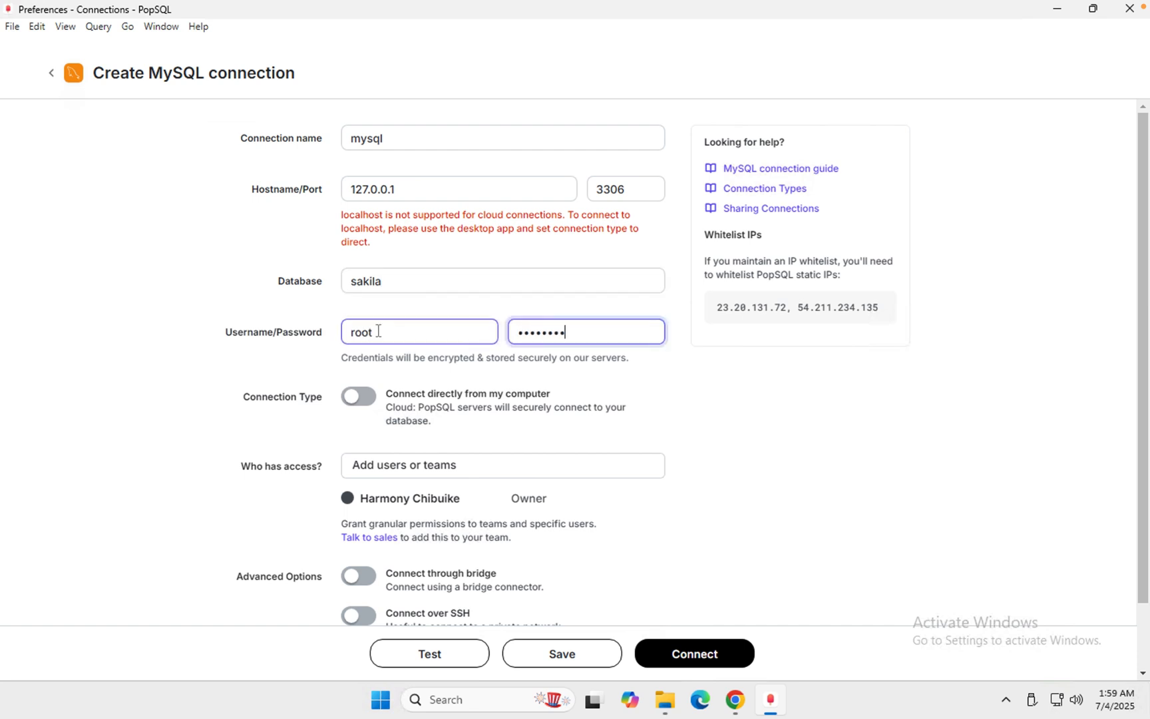
{"action": "type", "text": "90"}
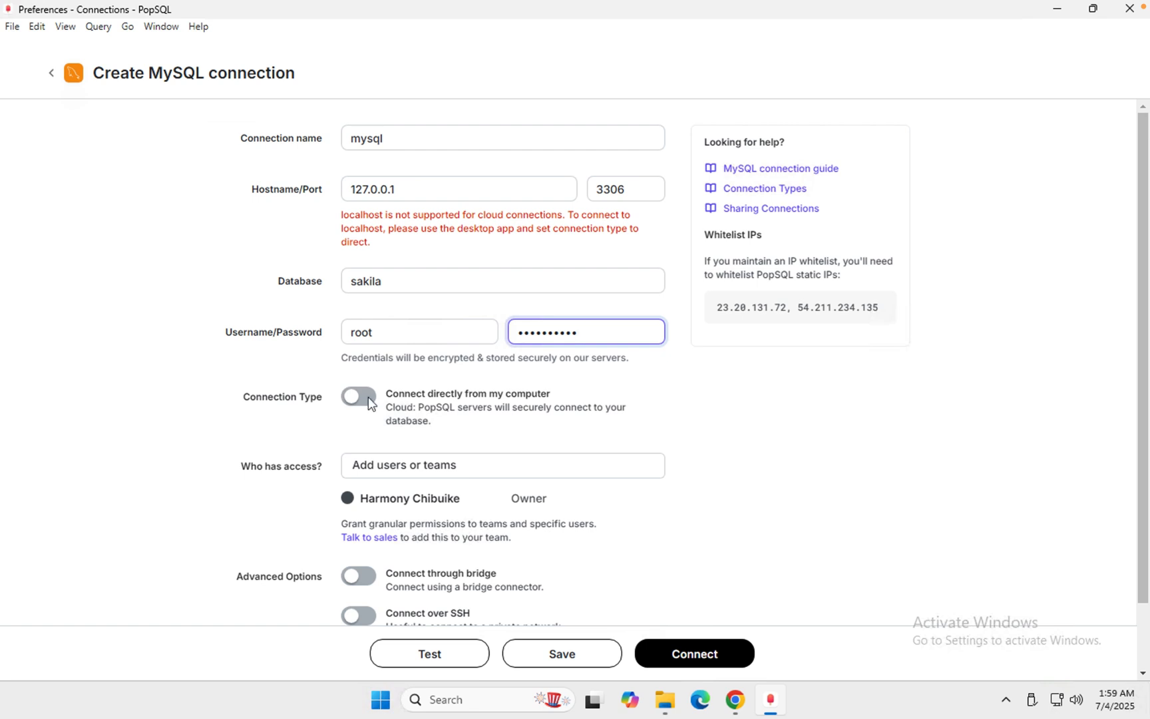
{"action": "left_click", "coordinate": [363, 397]}
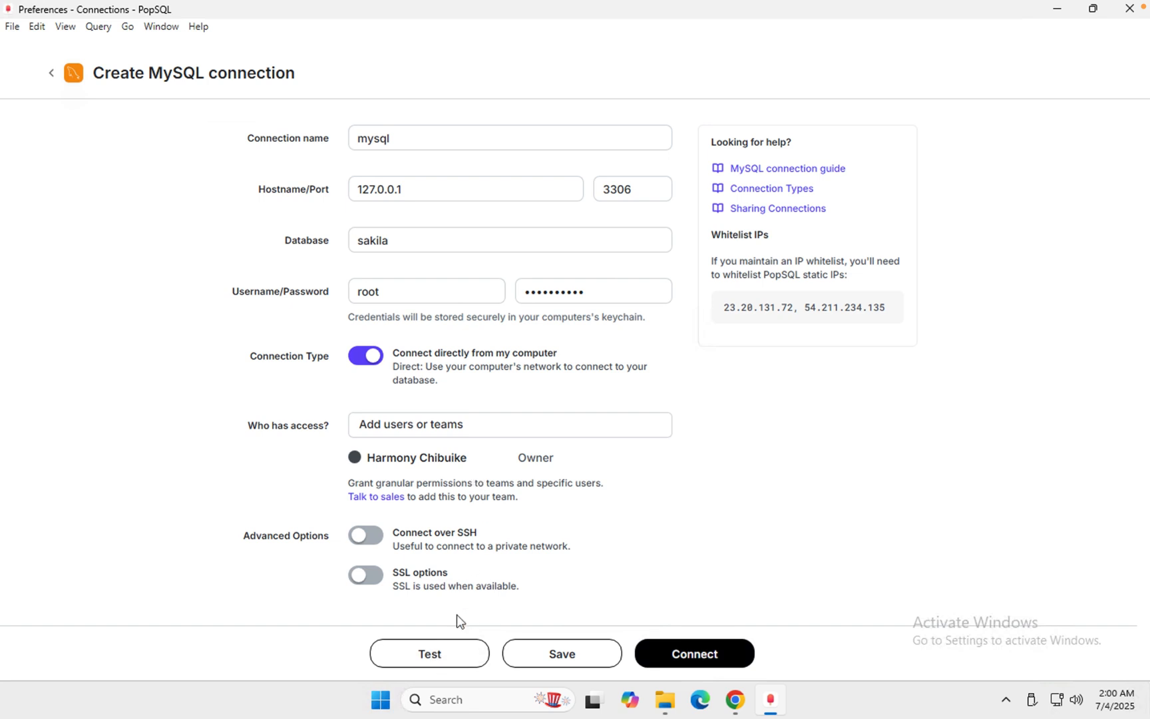
- Test the MySQL connection settings, connect to the database, and dismiss the PopSQL Premium upgrade offer
{"action": "left_click", "coordinate": [453, 661]}
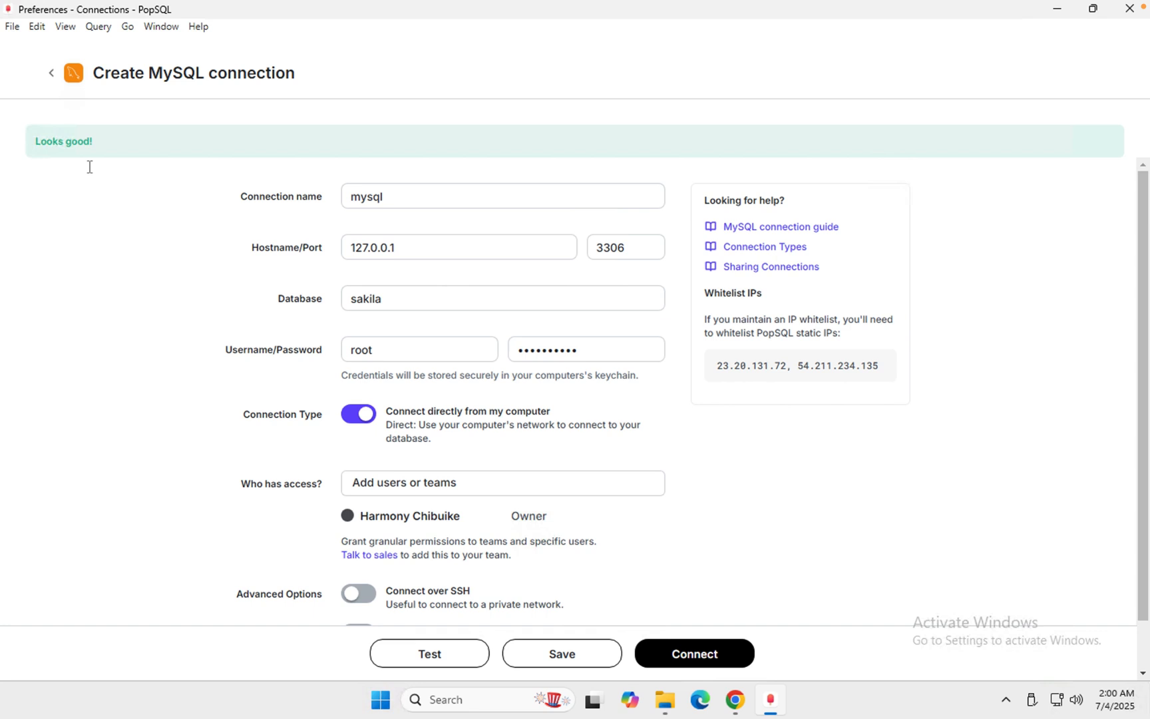
{"action": "left_click_drag", "start_coordinate": [32, 135], "coordinate": [123, 141]}
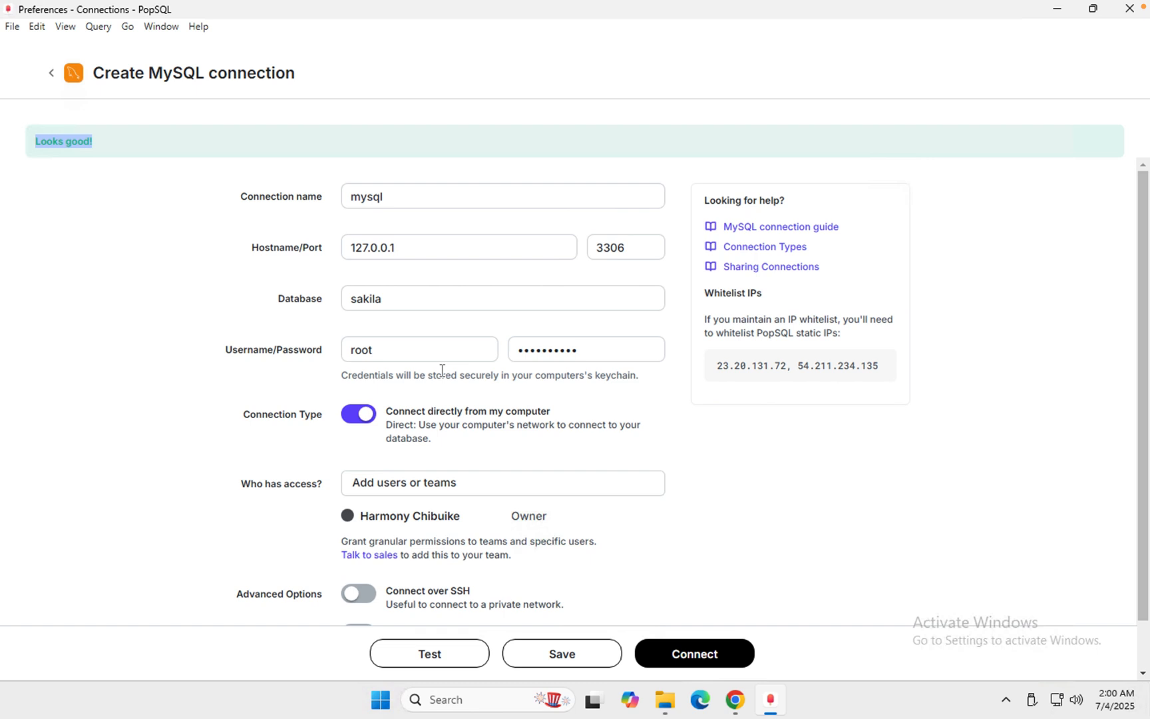
{"action": "left_click", "coordinate": [694, 656]}
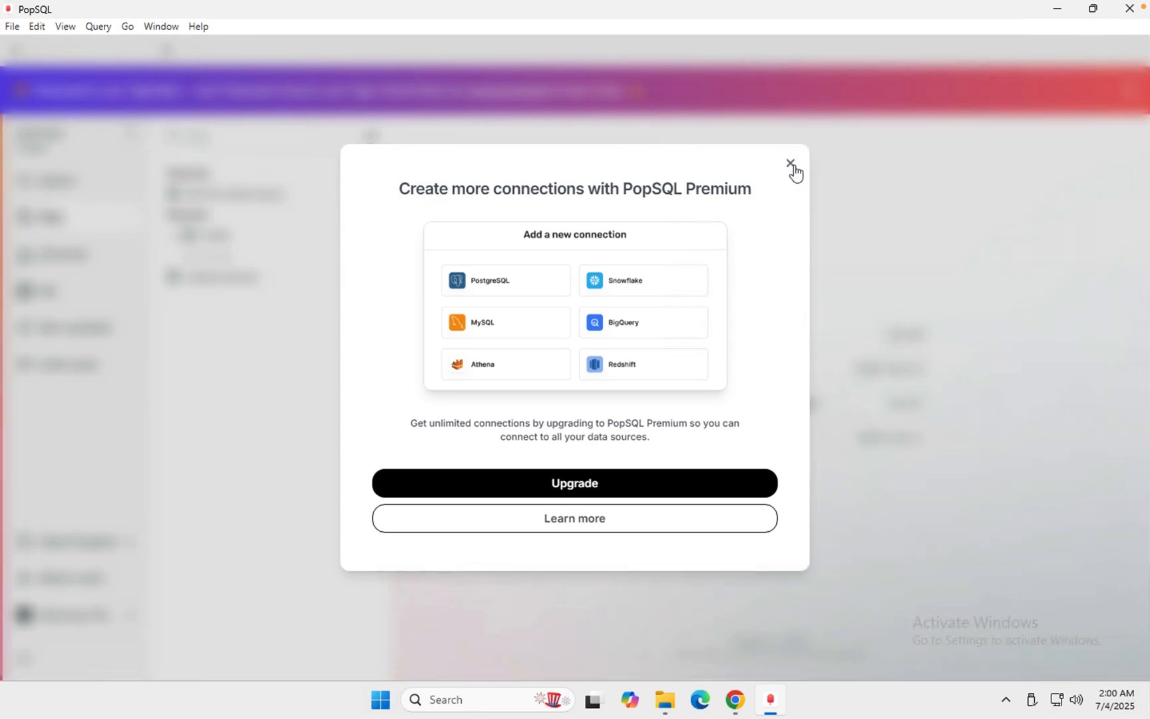
{"action": "left_click", "coordinate": [791, 165]}
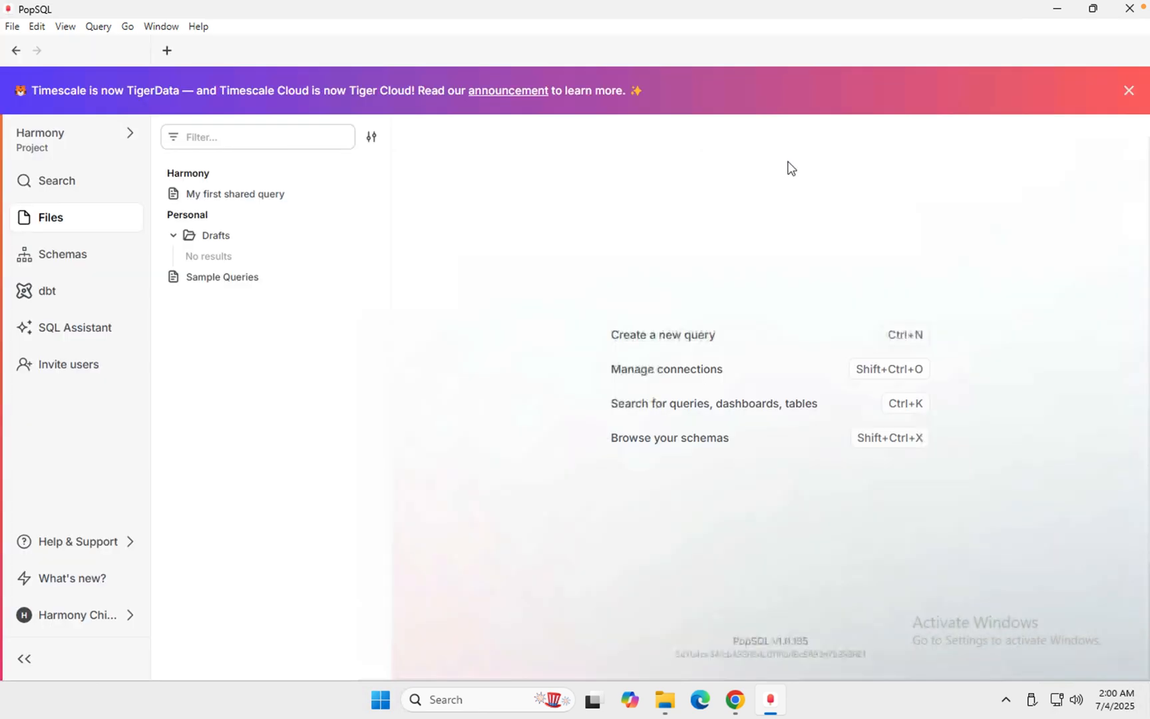
- Create a new query, run SELECT * FROM customer_list LIMIT 10; on sakila, and widen the results area
{"action": "left_click", "coordinate": [167, 57]}
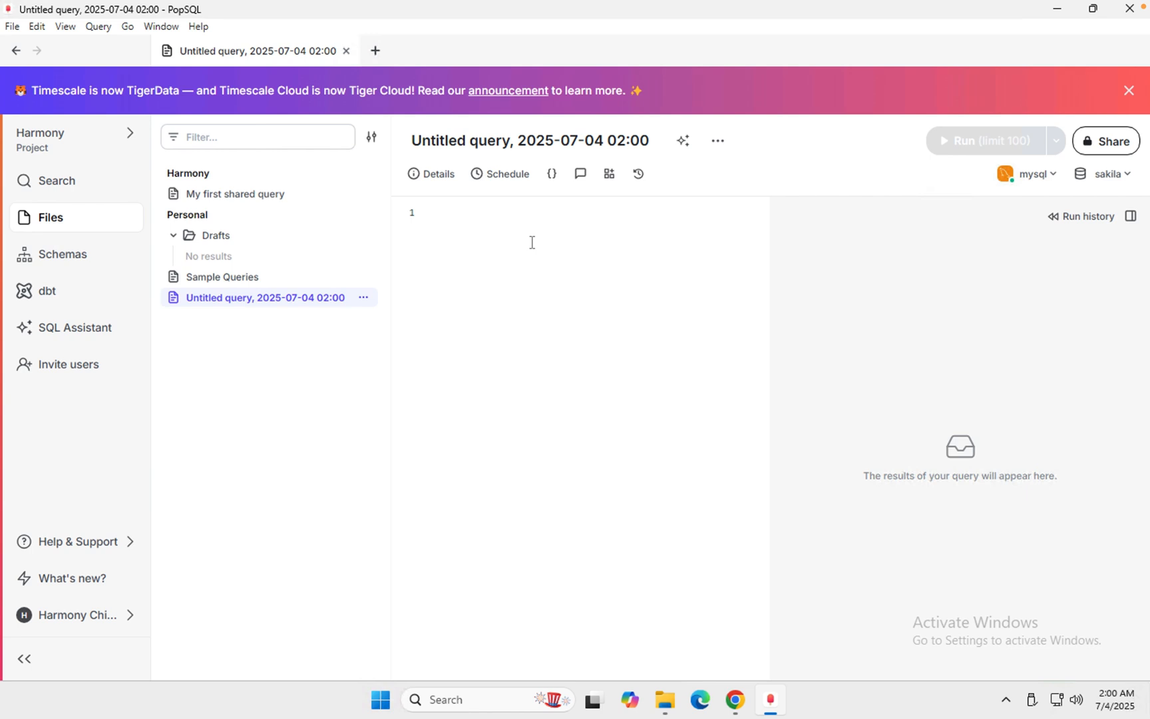
{"action": "type", "text": "SELECT * FROM customer_list LIMIT 10;"}
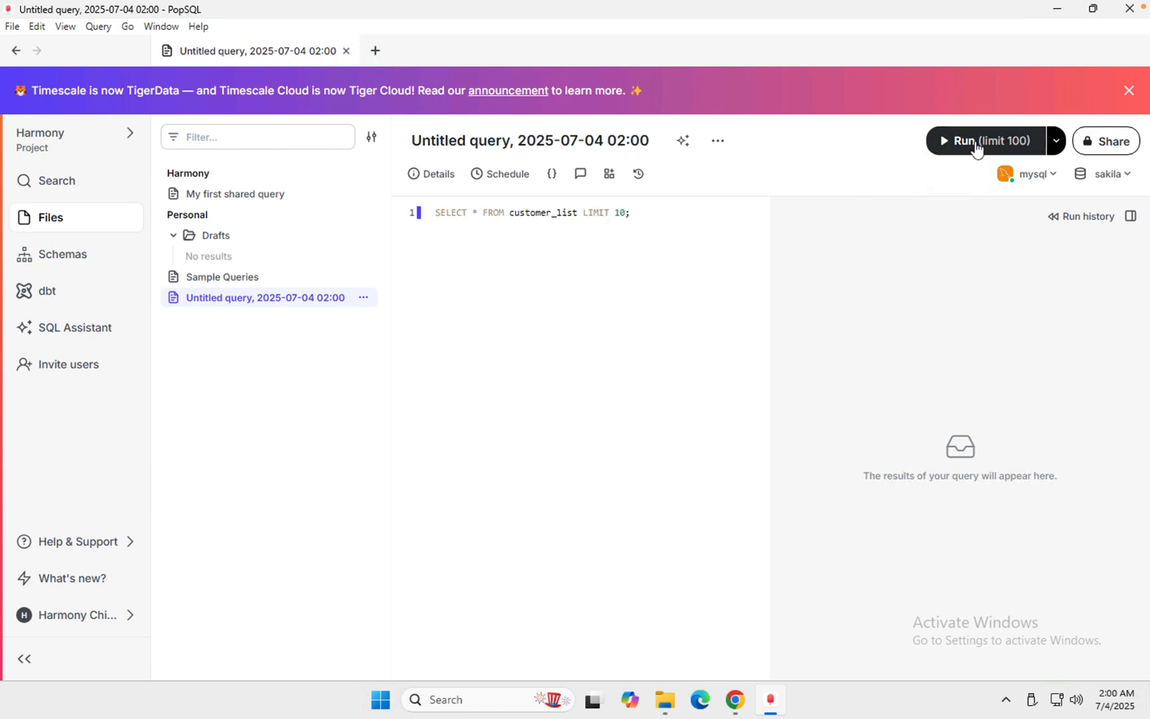
{"action": "left_click", "coordinate": [975, 150]}
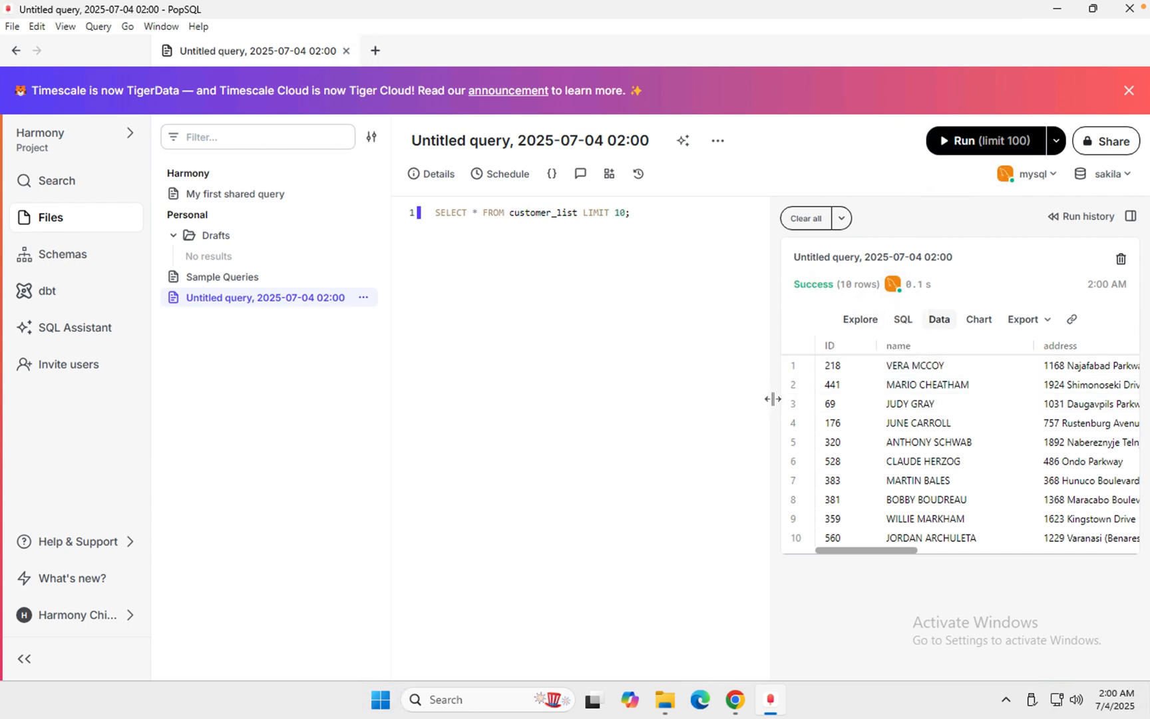
{"action": "left_click_drag", "start_coordinate": [771, 398], "coordinate": [668, 401]}
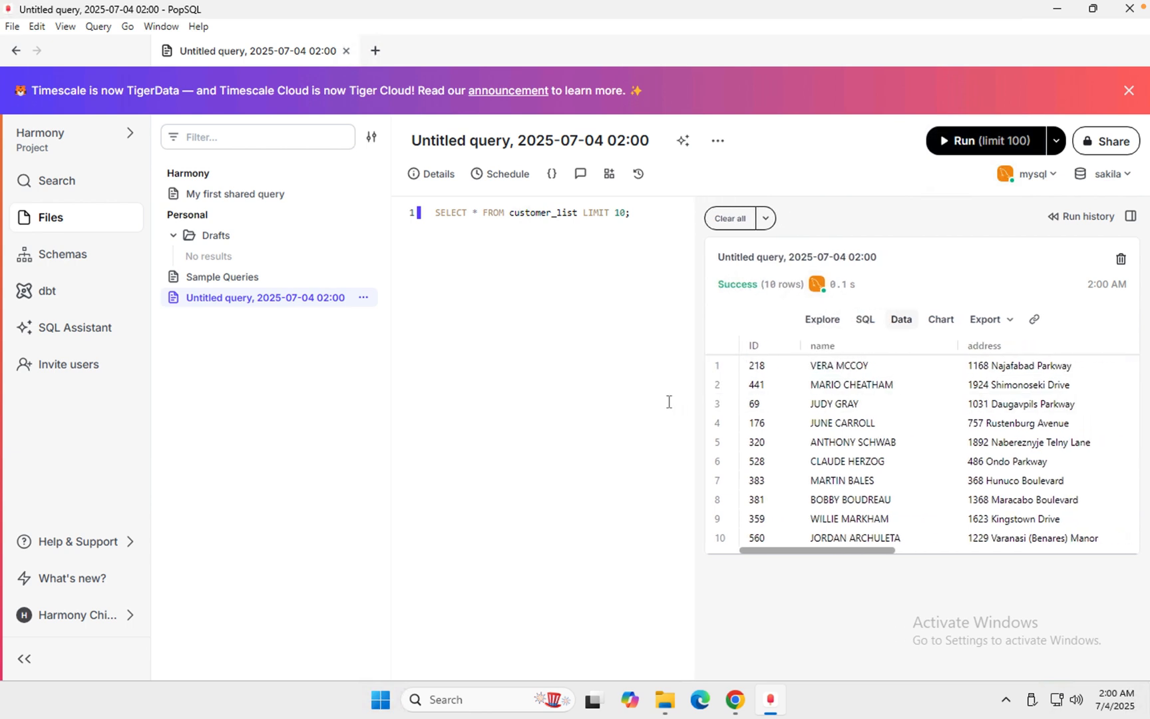